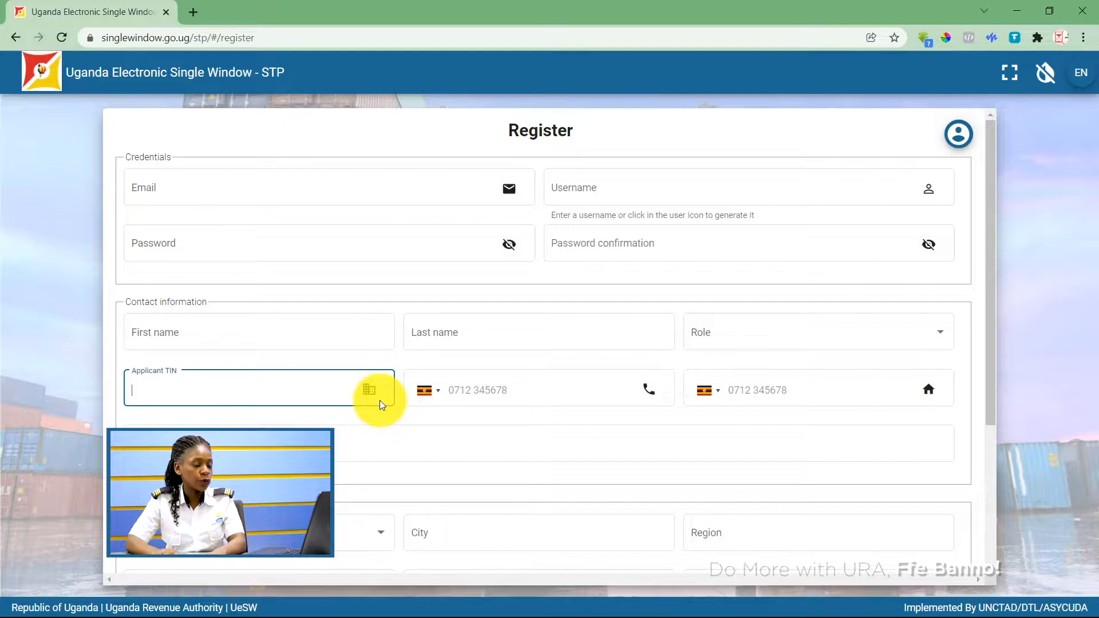
# Log in with the trader account's username and password and decline saving the password.
pyautogui.scroll(-4, 379, 400)
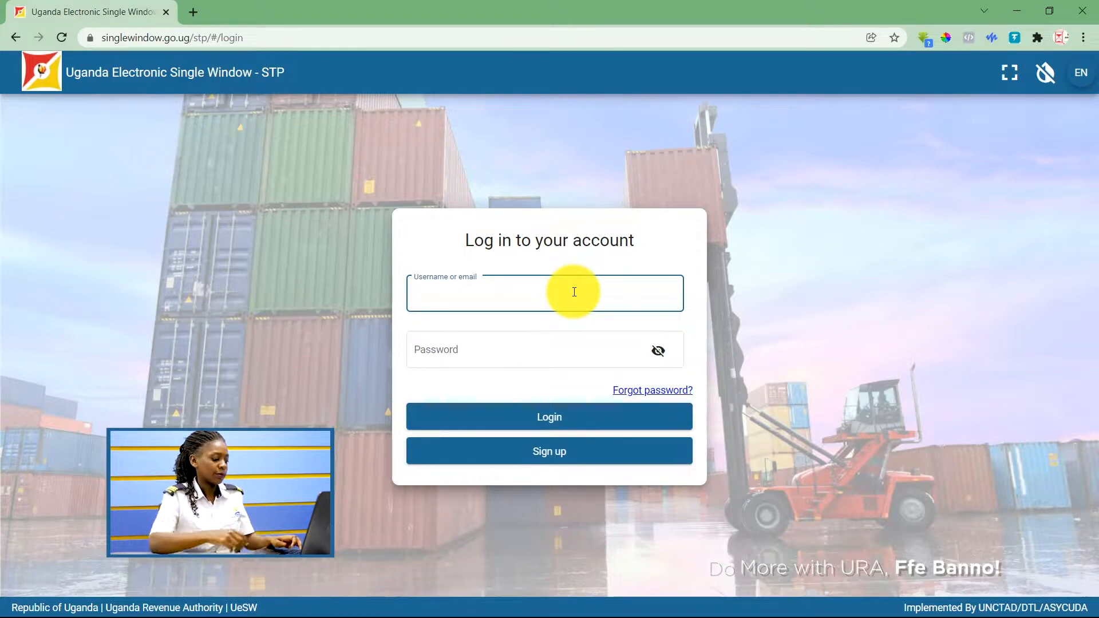
pyautogui.click(487, 363)
pyautogui.write('•')
pyautogui.click(499, 422)
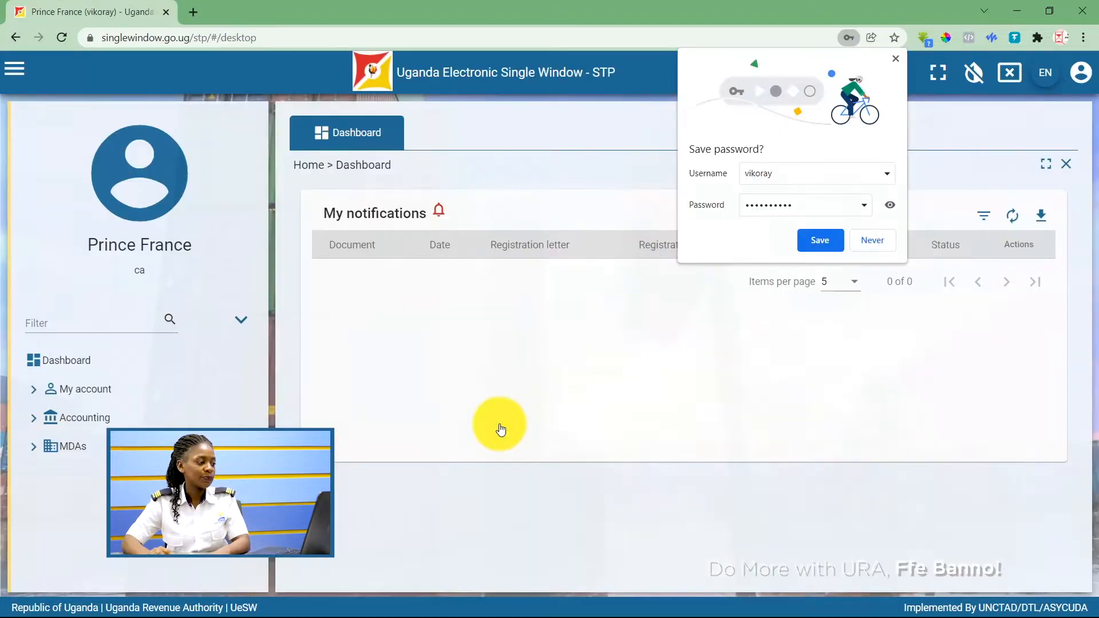
pyautogui.click(864, 243)
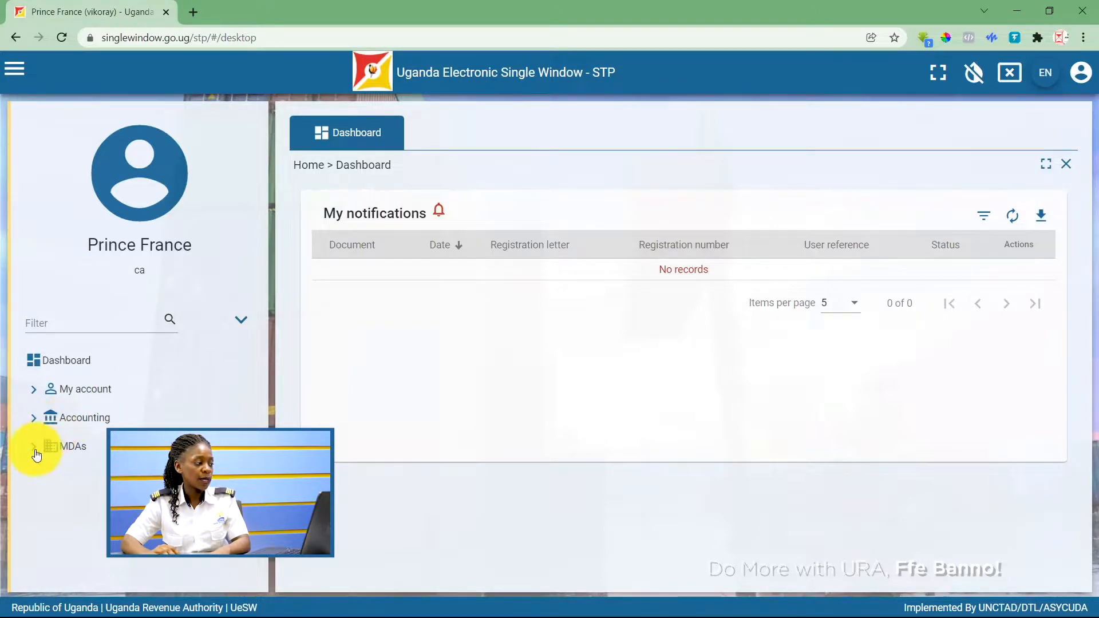
# Expand MDAs > PVoC > Application to show Bulk upload, Find, Find bulk file and Register.
pyautogui.click(80, 450)
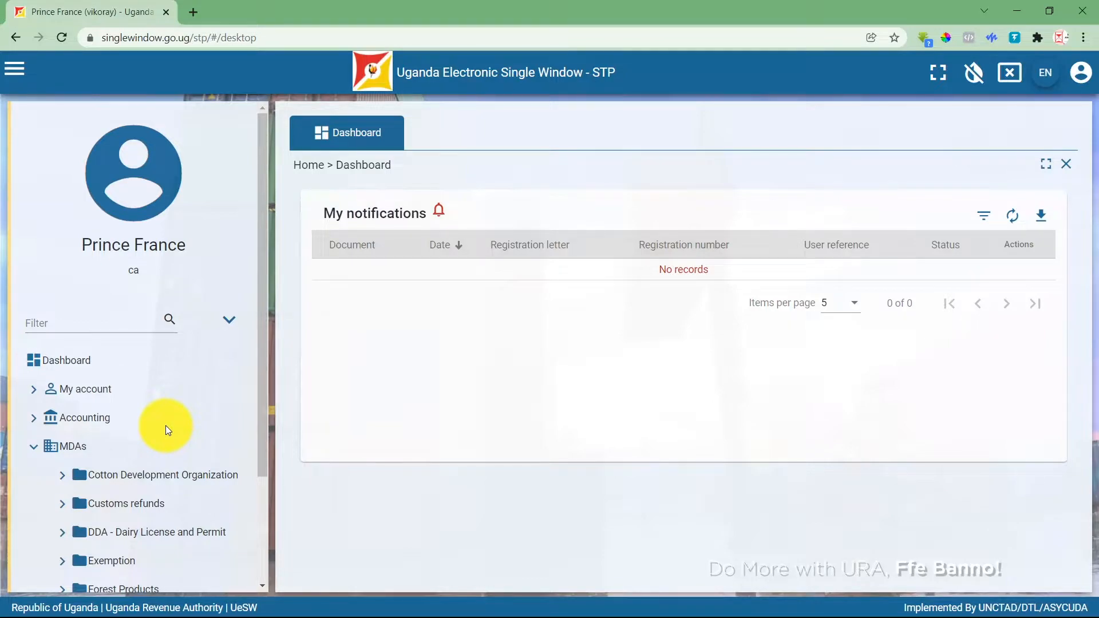
pyautogui.scroll(-3, 166, 425)
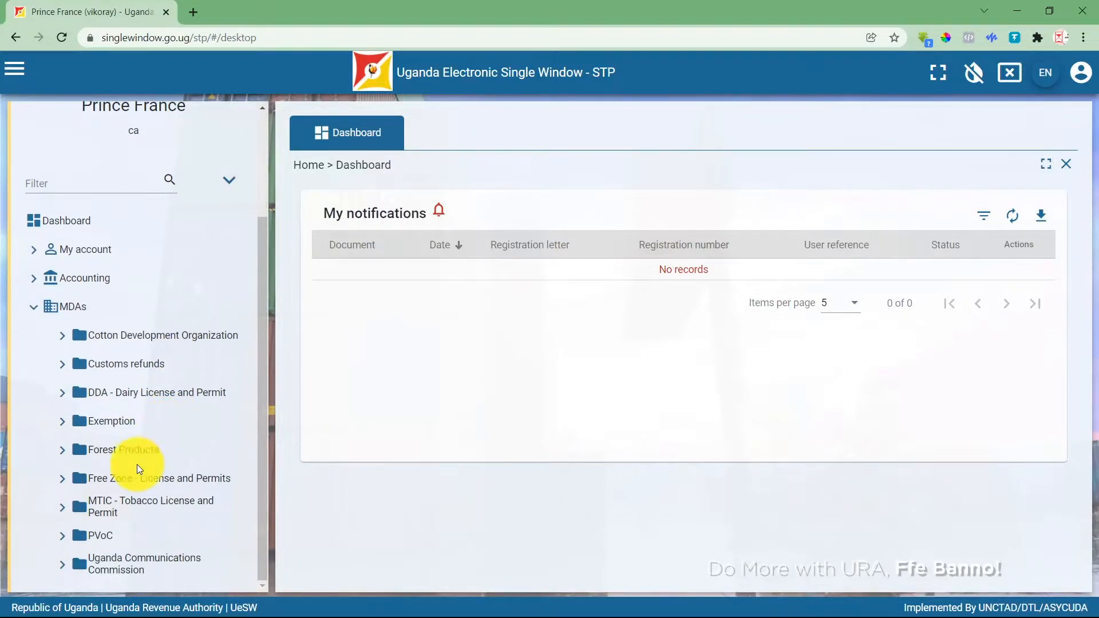
pyautogui.click(63, 537)
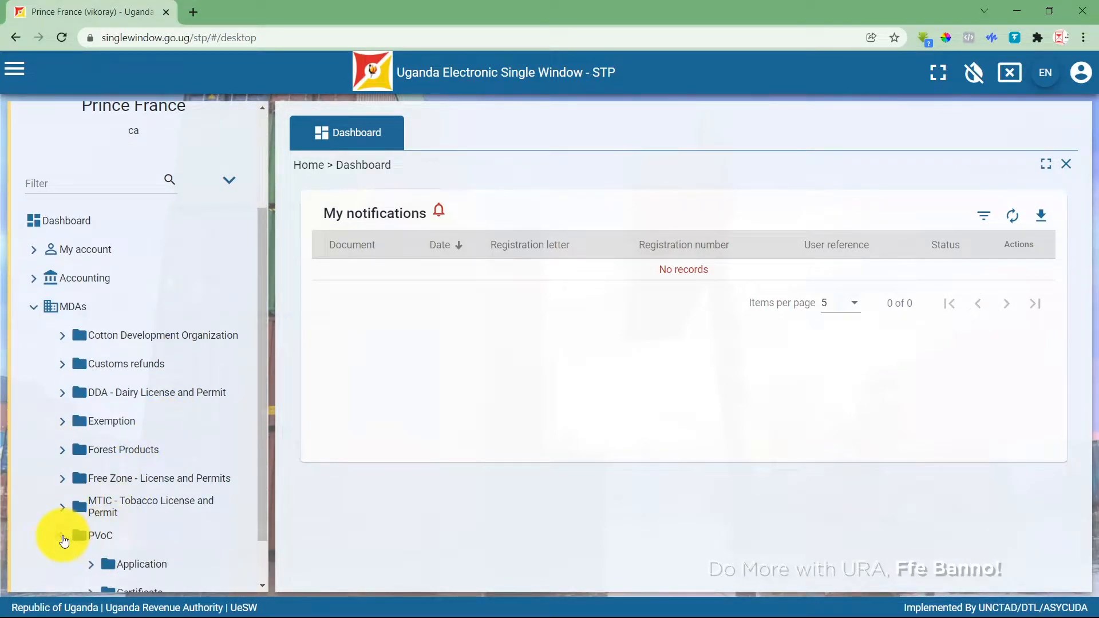
pyautogui.click(91, 564)
pyautogui.scroll(-3, 160, 476)
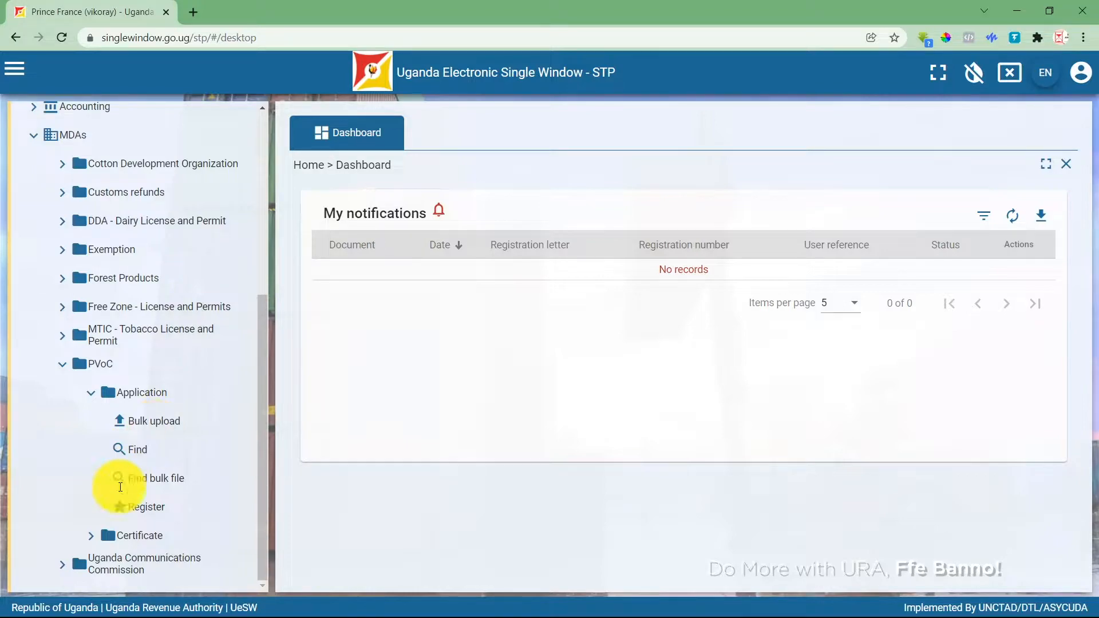
# Open a new PVoC application Register form and scroll to the contact fields.
pyautogui.click(147, 507)
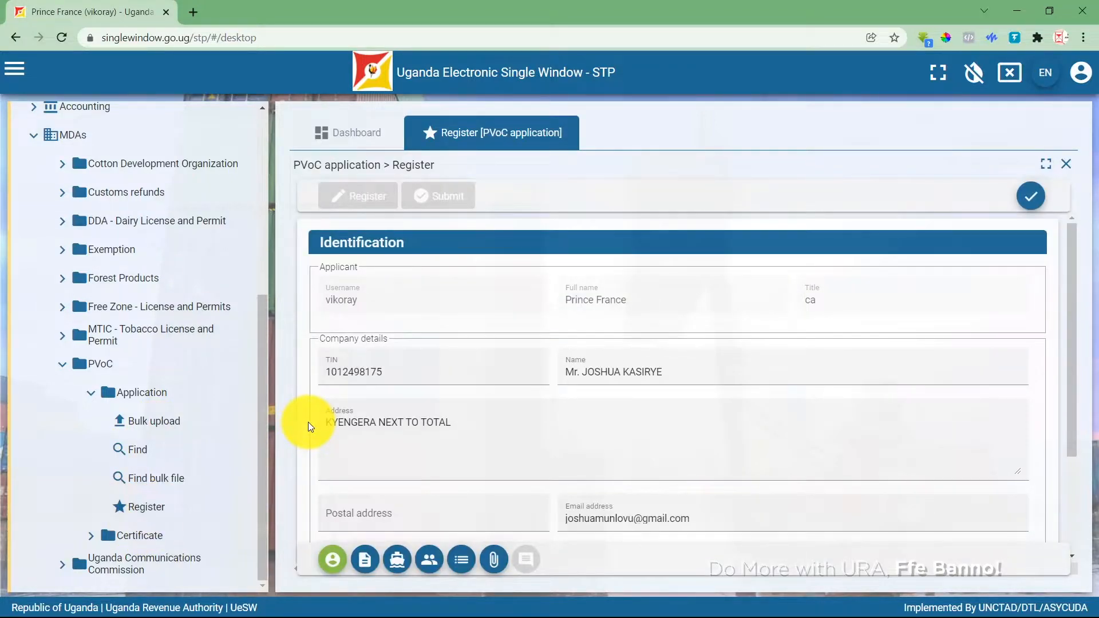
pyautogui.scroll(-2, 352, 411)
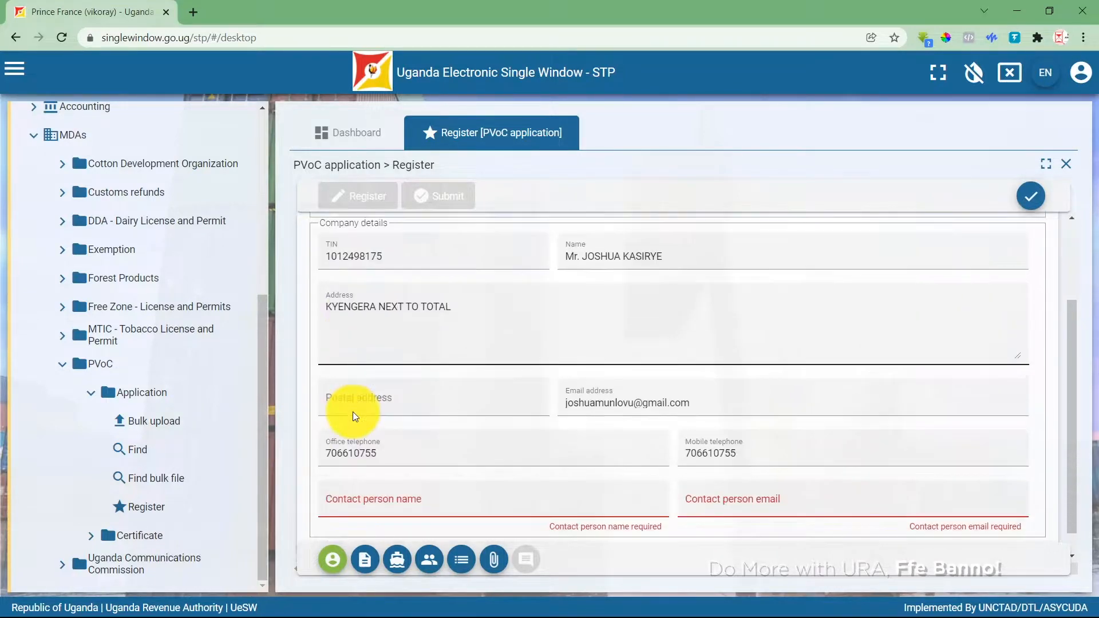
pyautogui.scroll(-1, 353, 411)
pyautogui.scroll(1, 378, 484)
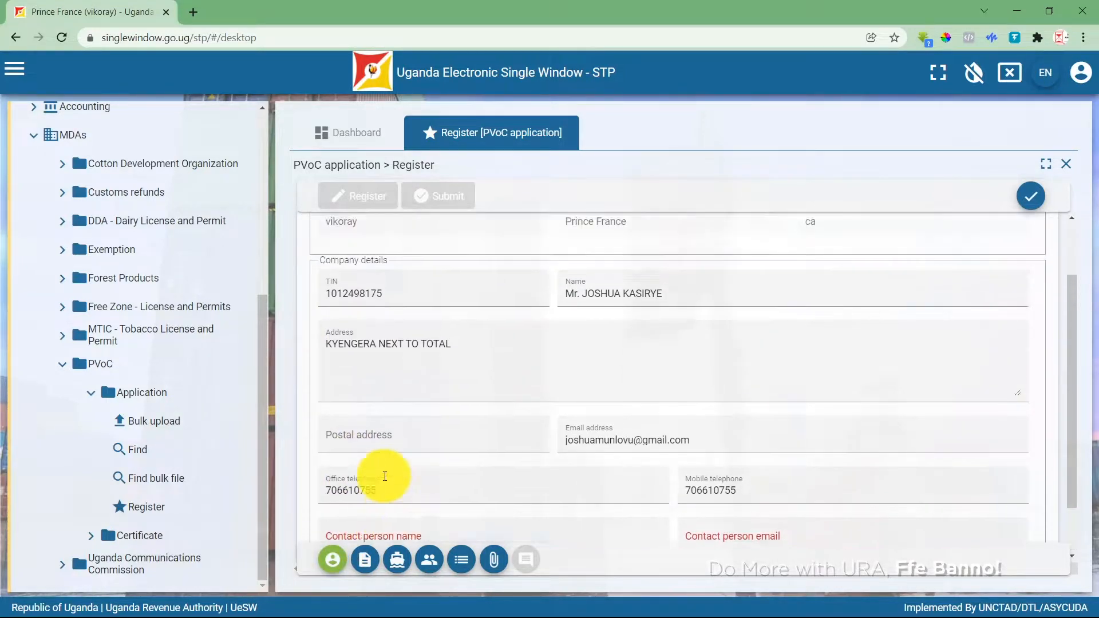
pyautogui.scroll(2, 384, 476)
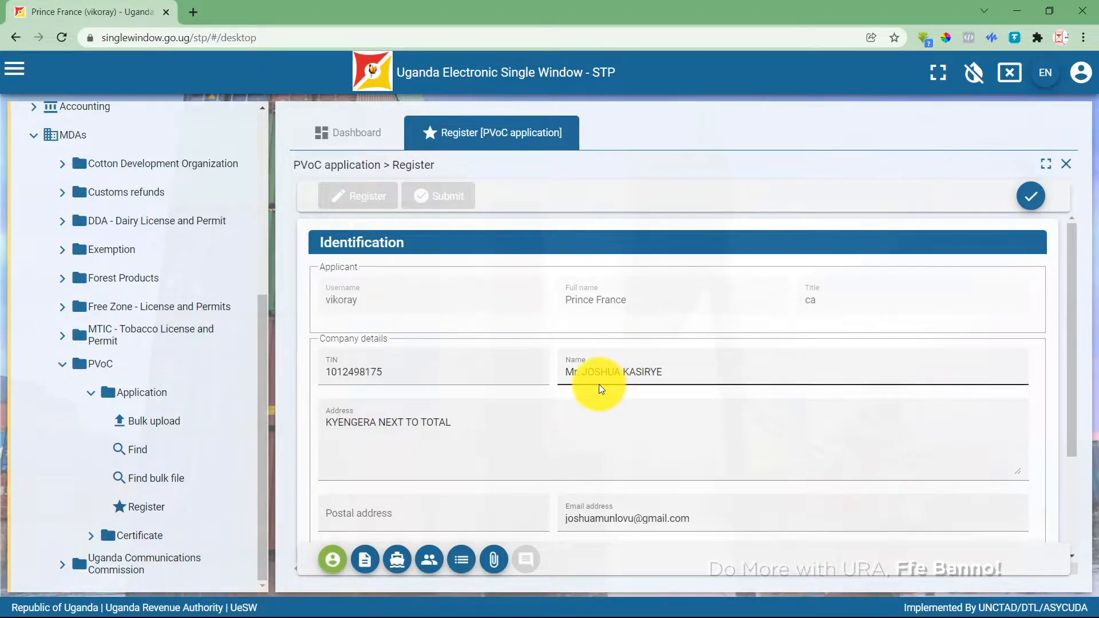
pyautogui.scroll(-4, 599, 384)
pyautogui.scroll(-1, 508, 427)
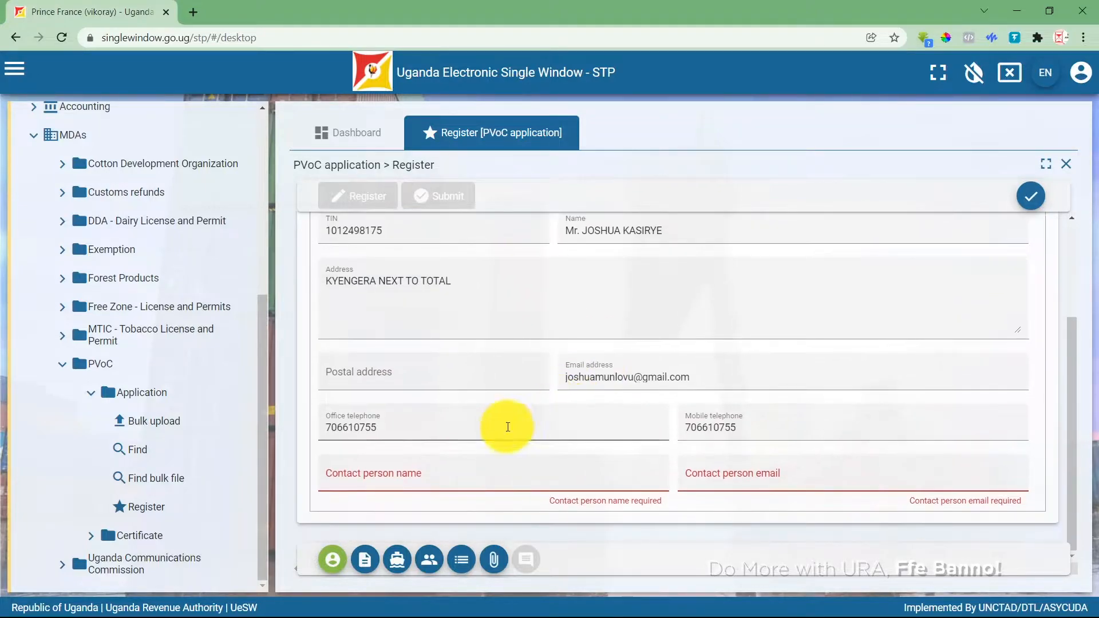
# Fill the contact person's name and e-mail from the saved autofill entry.
pyautogui.click(436, 478)
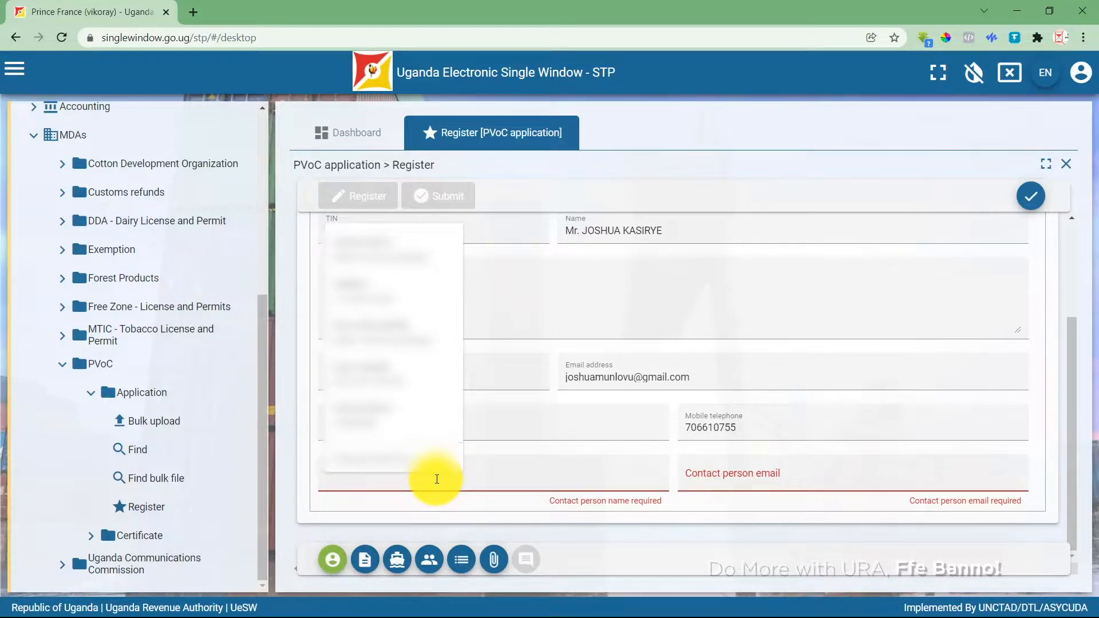
pyautogui.click(692, 476)
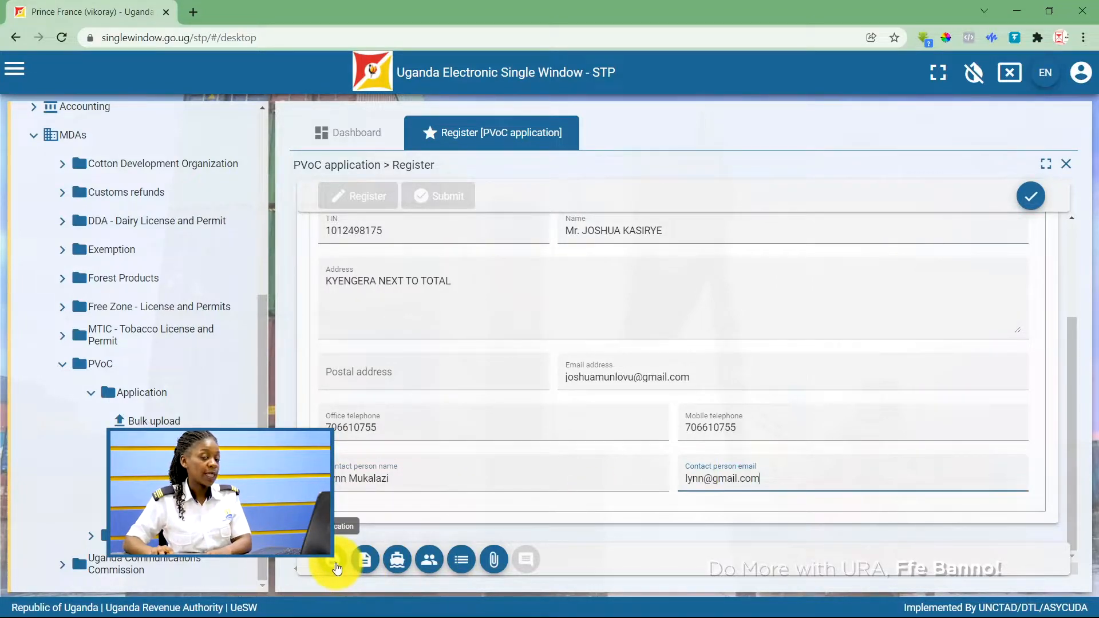
# In Application details, set user reference VK01 and applicant type Importer.
pyautogui.click(355, 563)
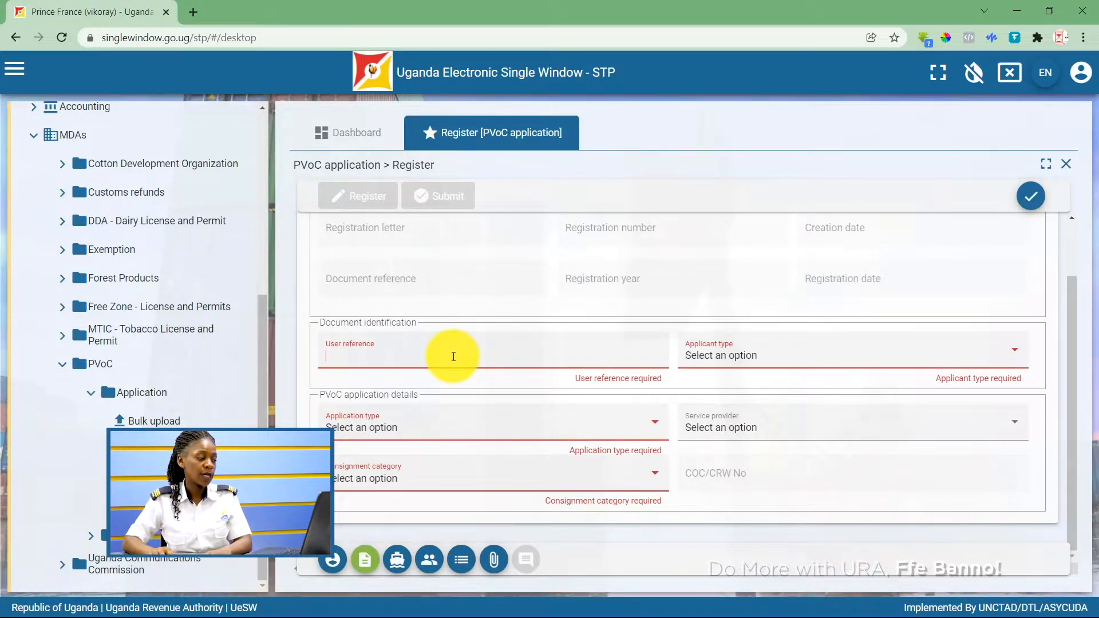
pyautogui.click(453, 357)
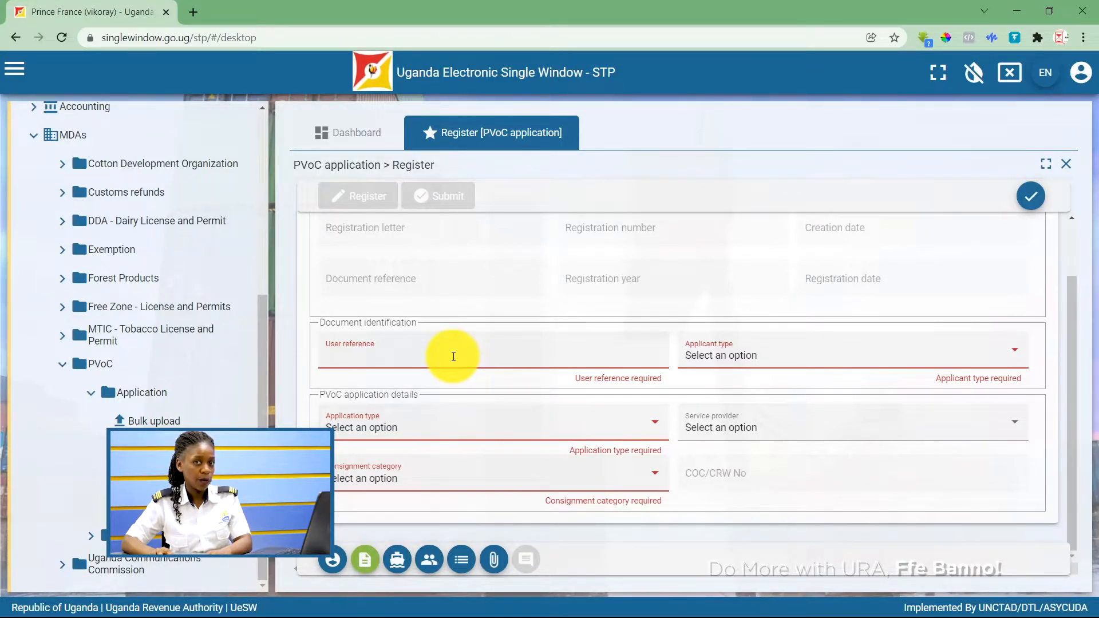
pyautogui.write('VK')
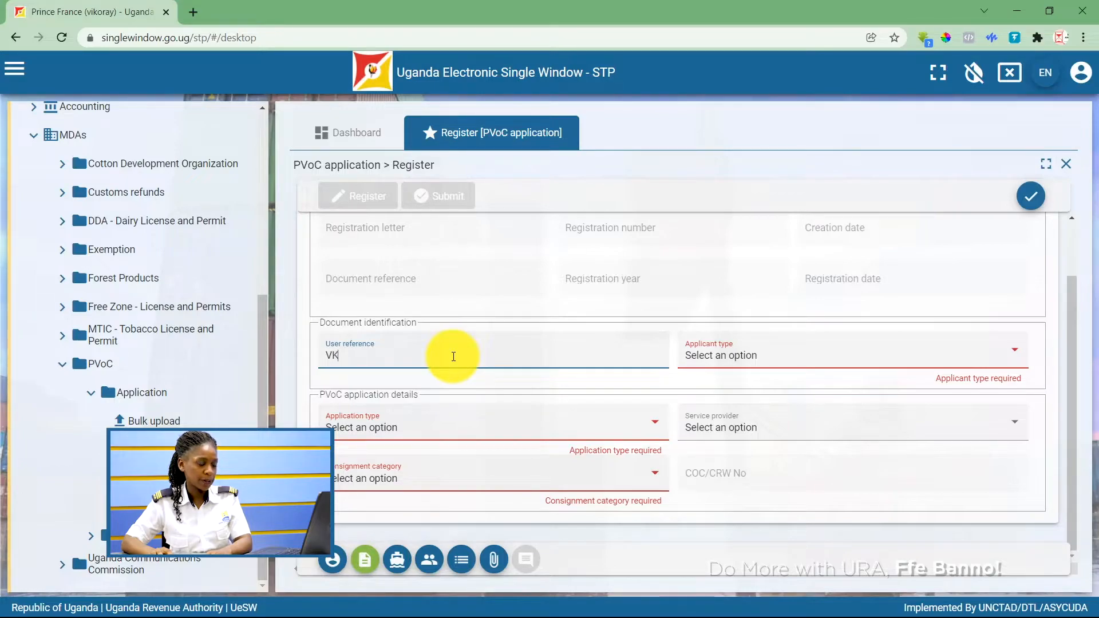
pyautogui.write('01')
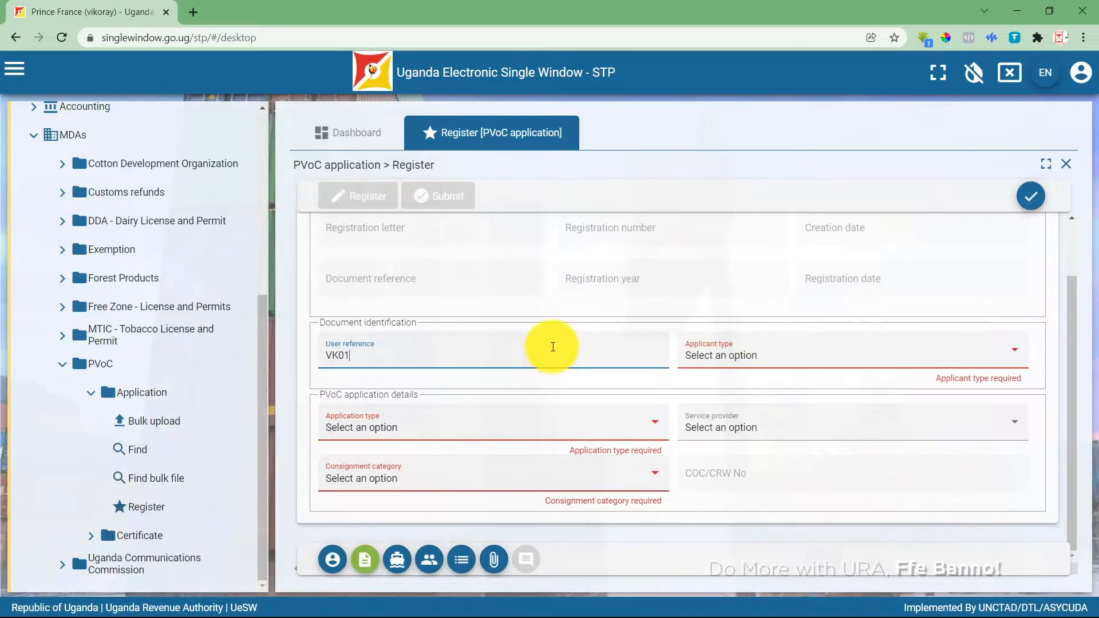
pyautogui.click(719, 352)
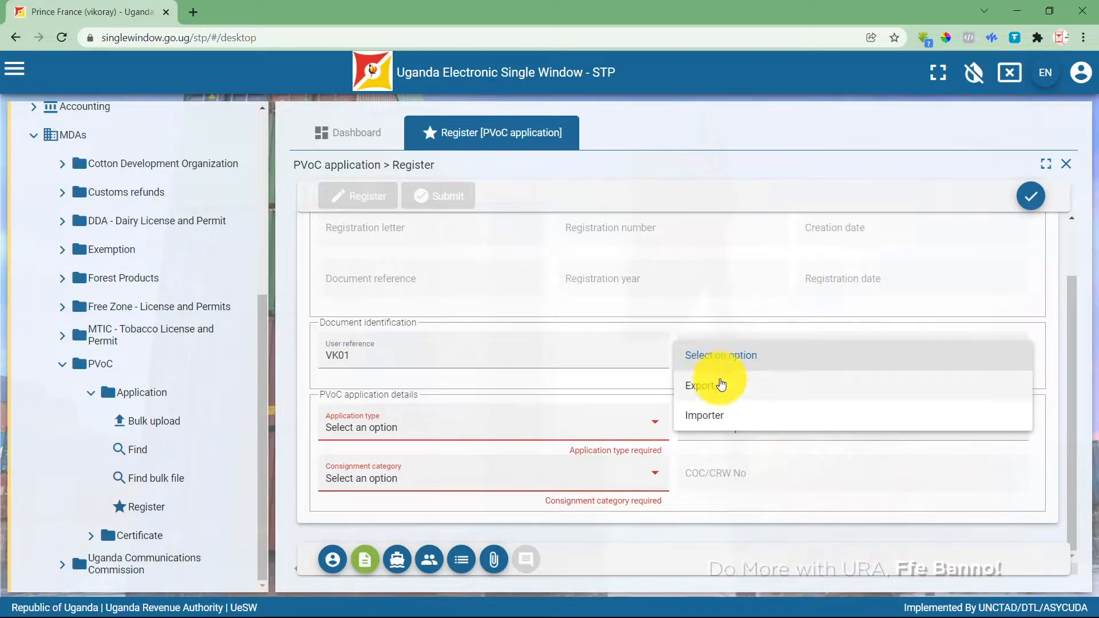
pyautogui.click(720, 415)
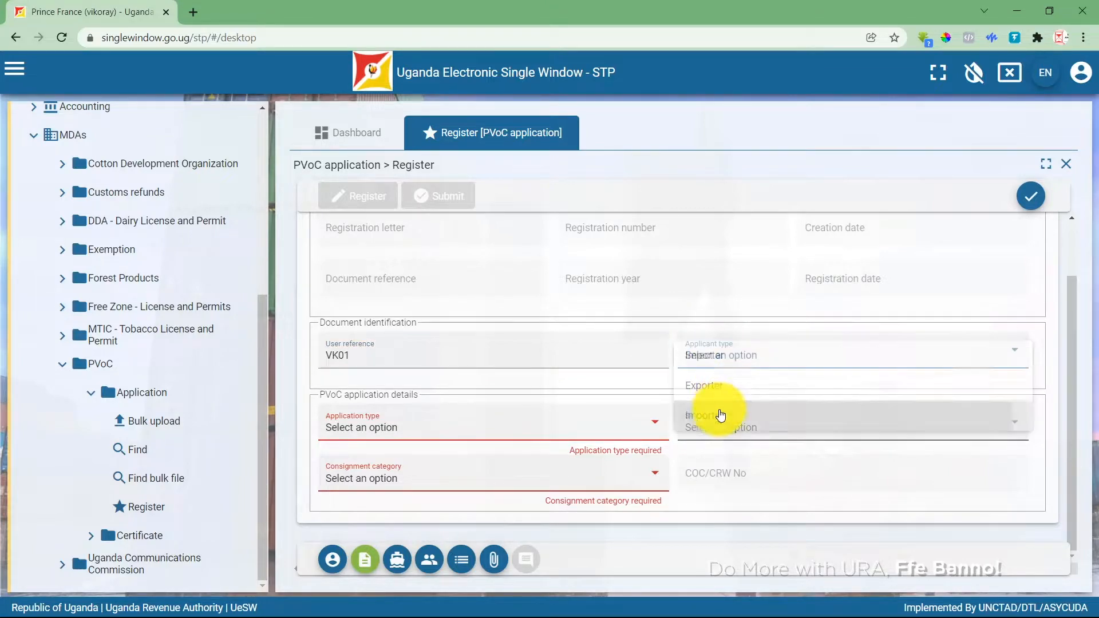
# Choose Pre Export Verification, service provider INTERTEK and consignment category General Good.
pyautogui.click(655, 430)
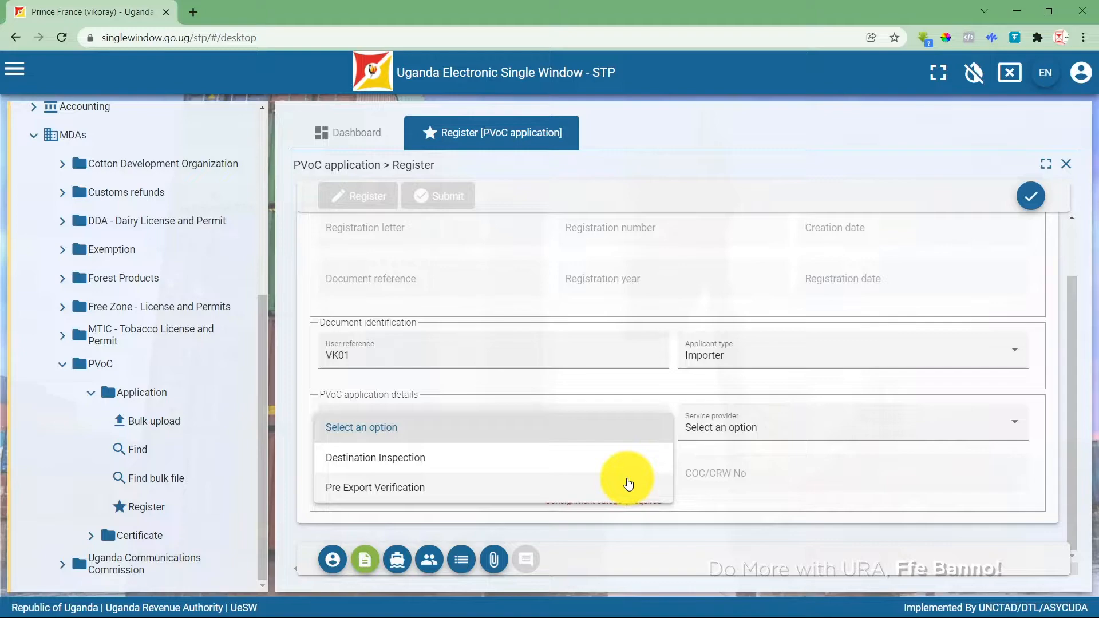
pyautogui.click(628, 484)
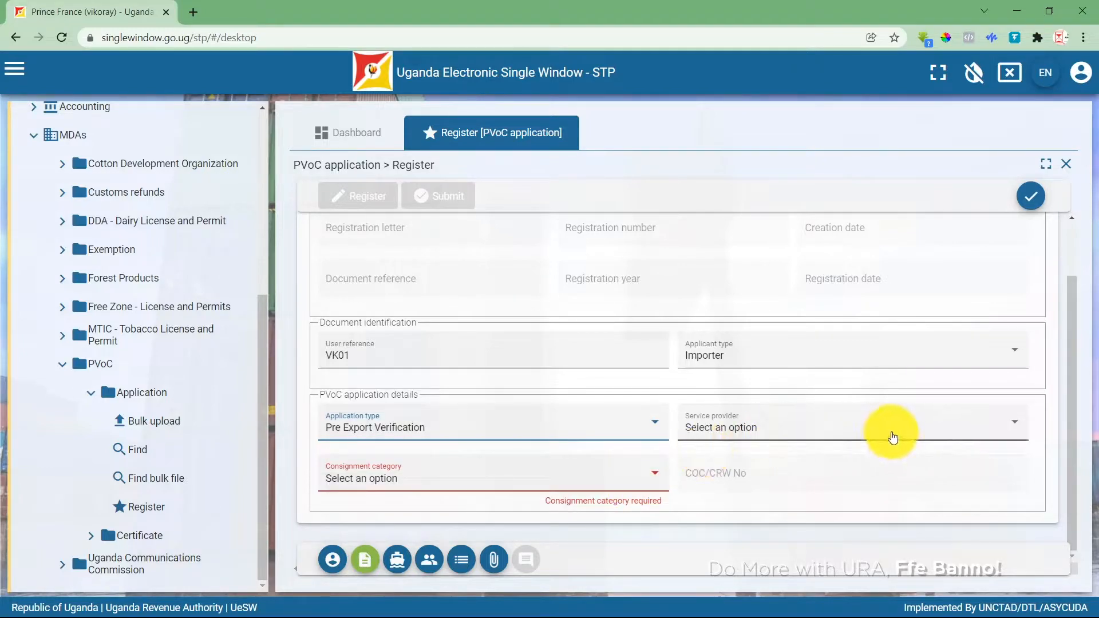
pyautogui.click(932, 435)
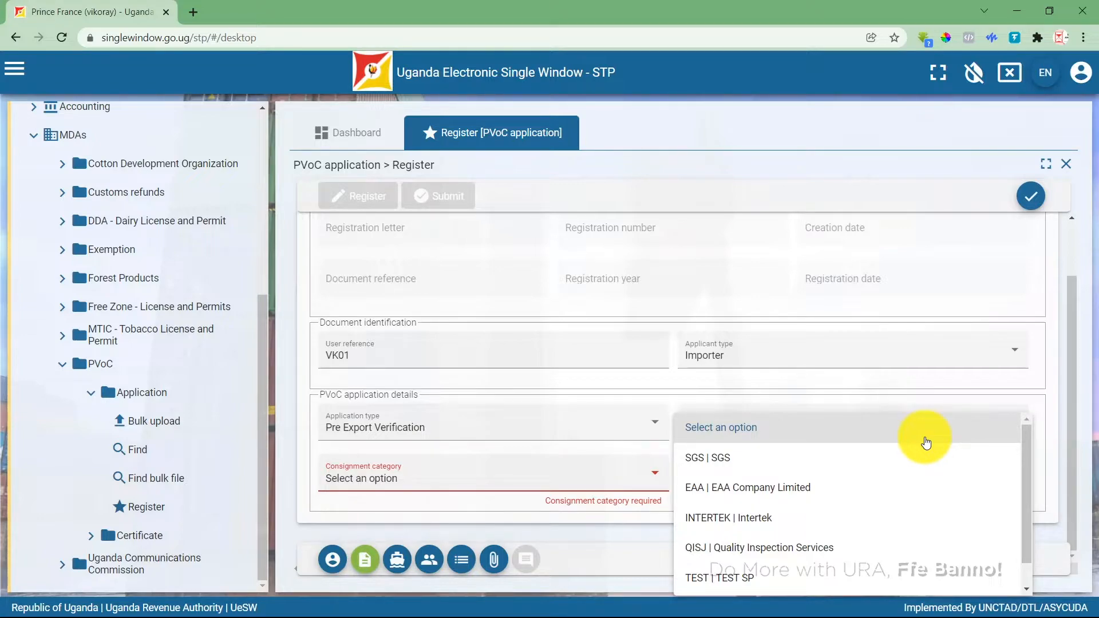
pyautogui.click(808, 517)
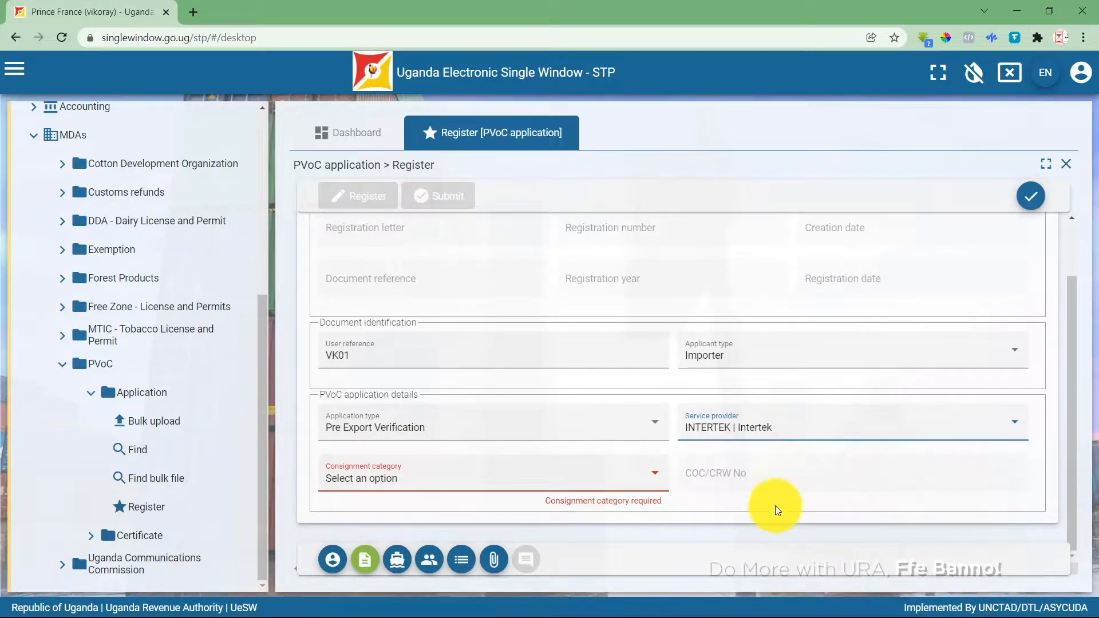
pyautogui.click(645, 488)
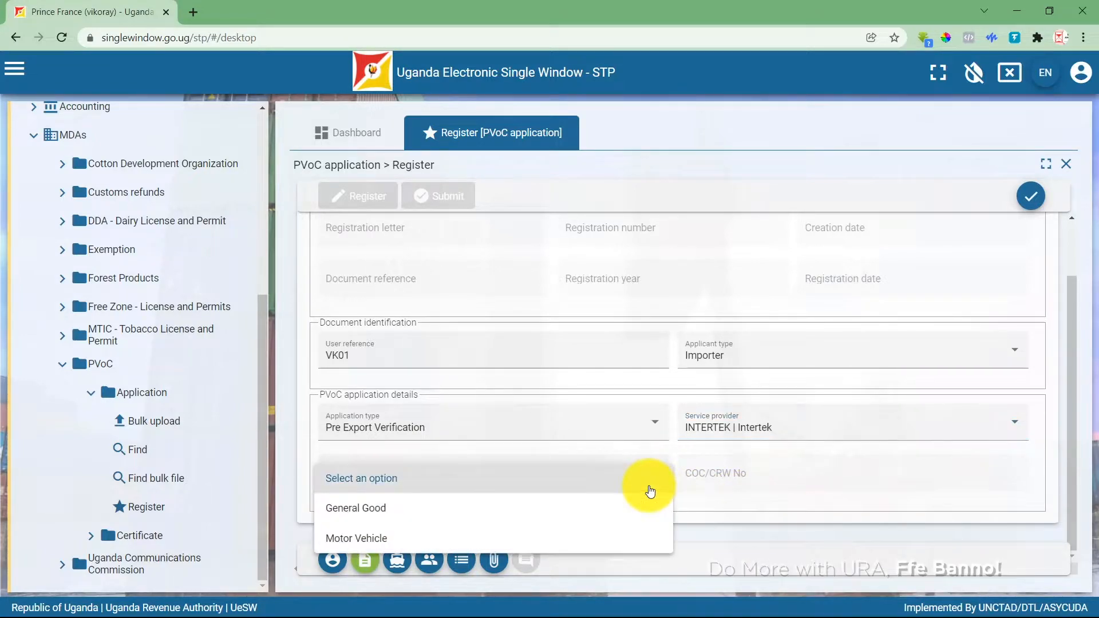
pyautogui.click(585, 522)
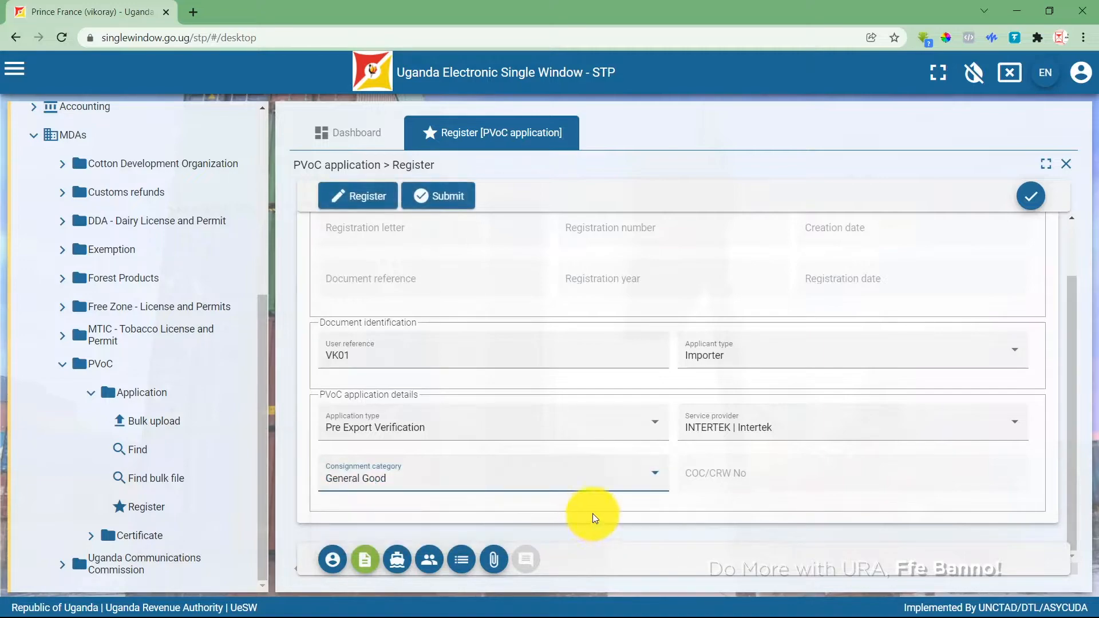
pyautogui.scroll(2, 715, 444)
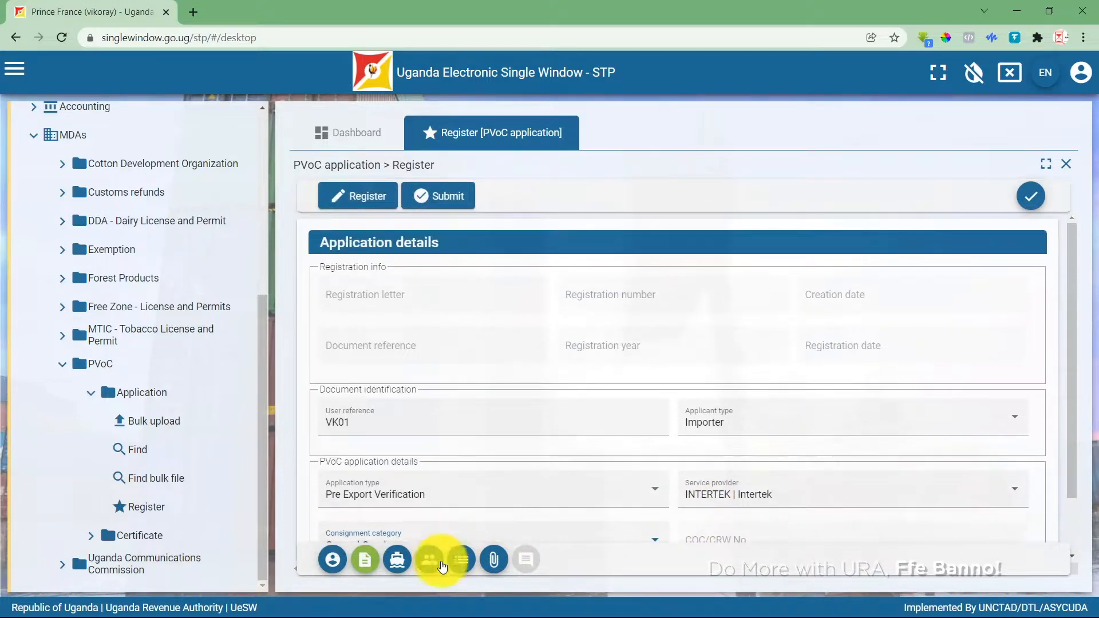
# Set country of export to United Arab Emirates and port of destination KEMBA | Mombasa.
pyautogui.click(393, 561)
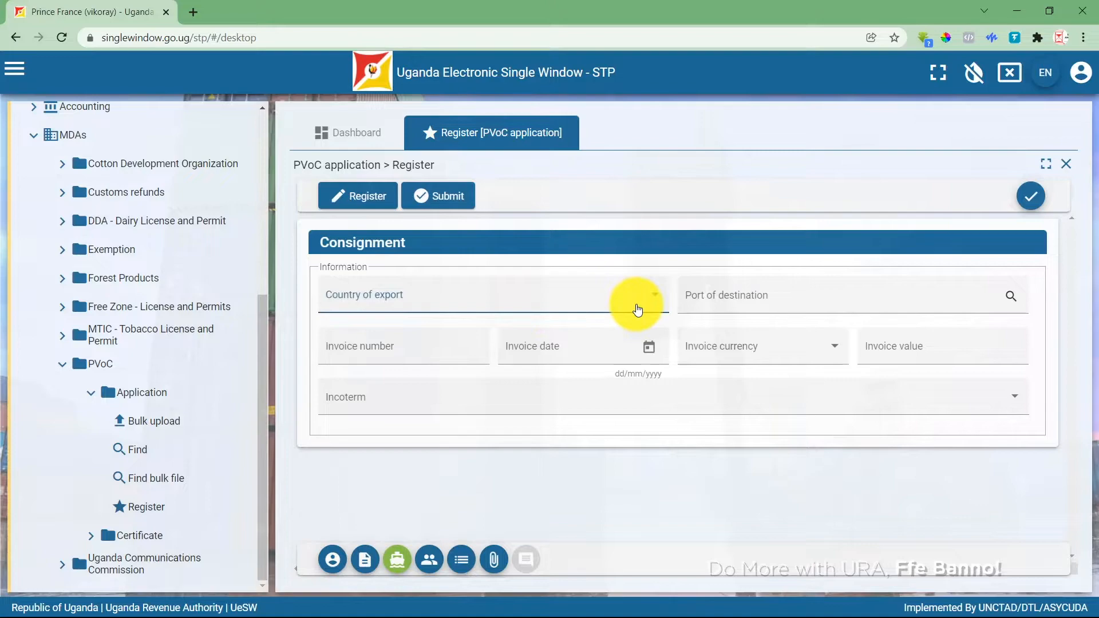
pyautogui.click(636, 309)
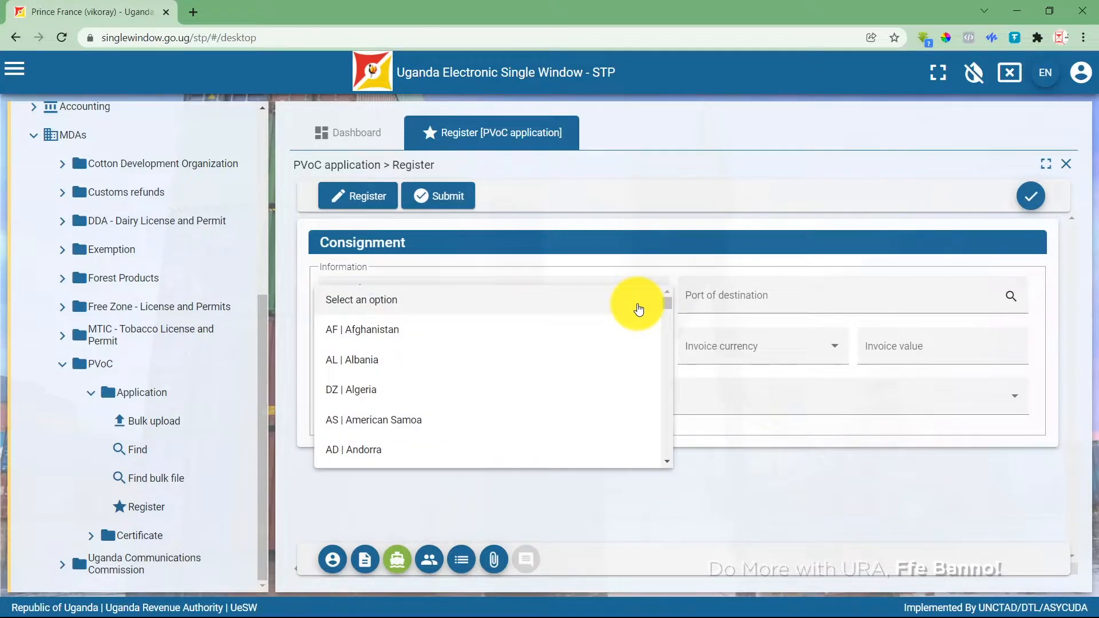
pyautogui.write('ae')
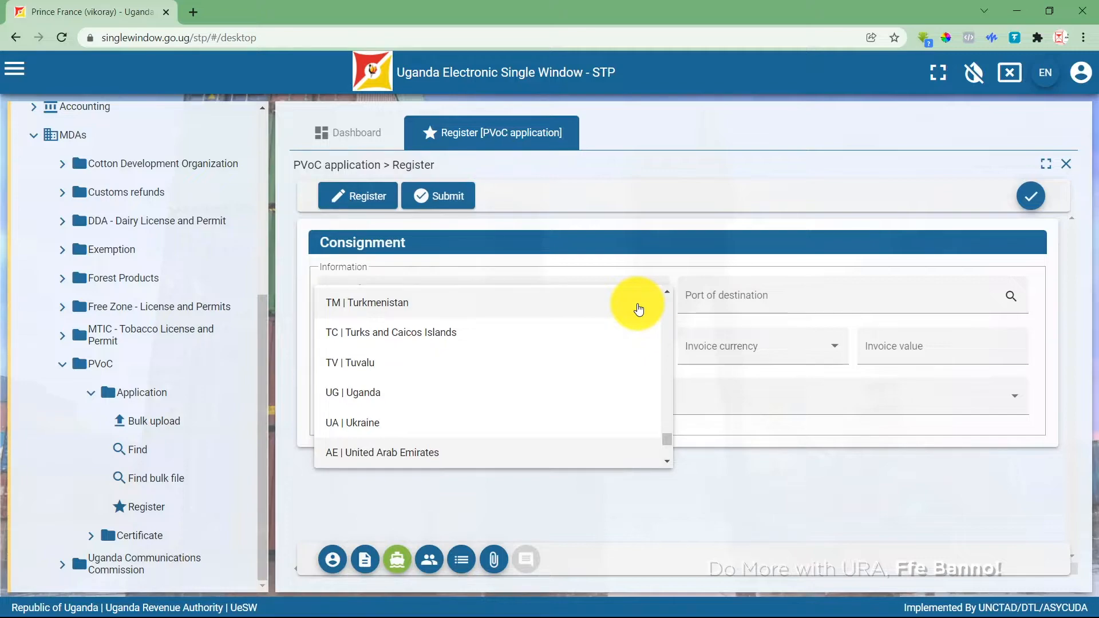
pyautogui.click(515, 452)
pyautogui.click(763, 304)
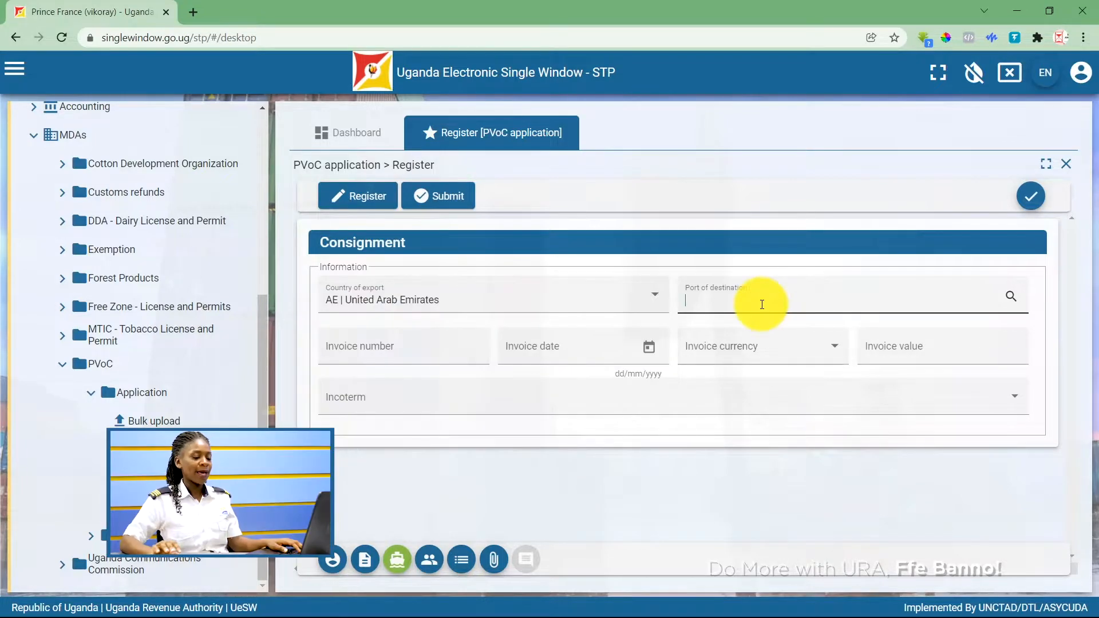
pyautogui.write('k')
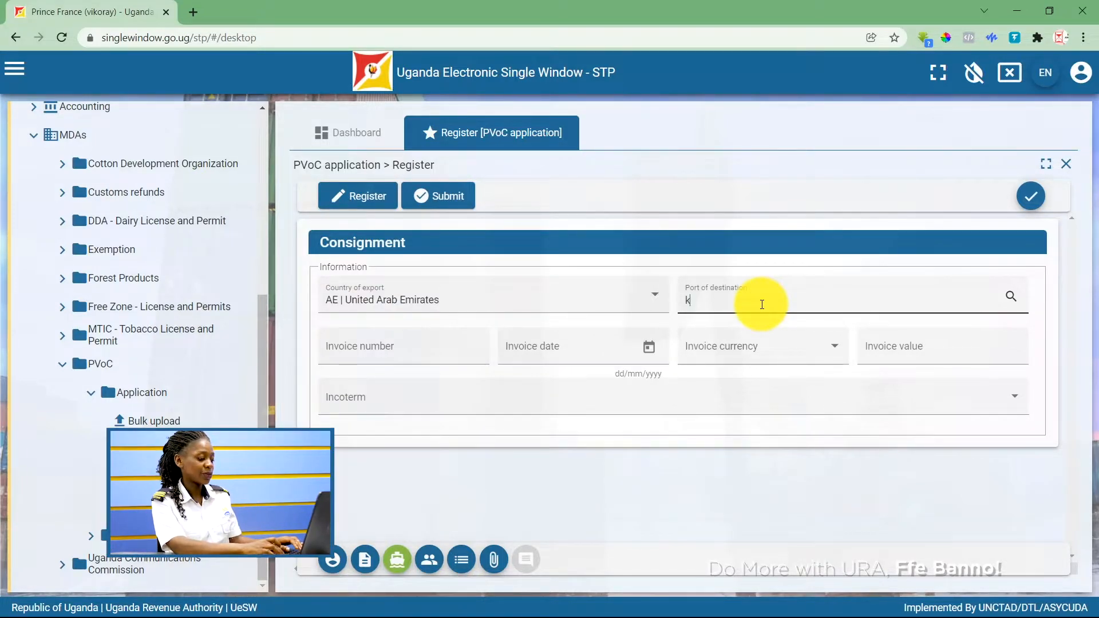
pyautogui.write('emba')
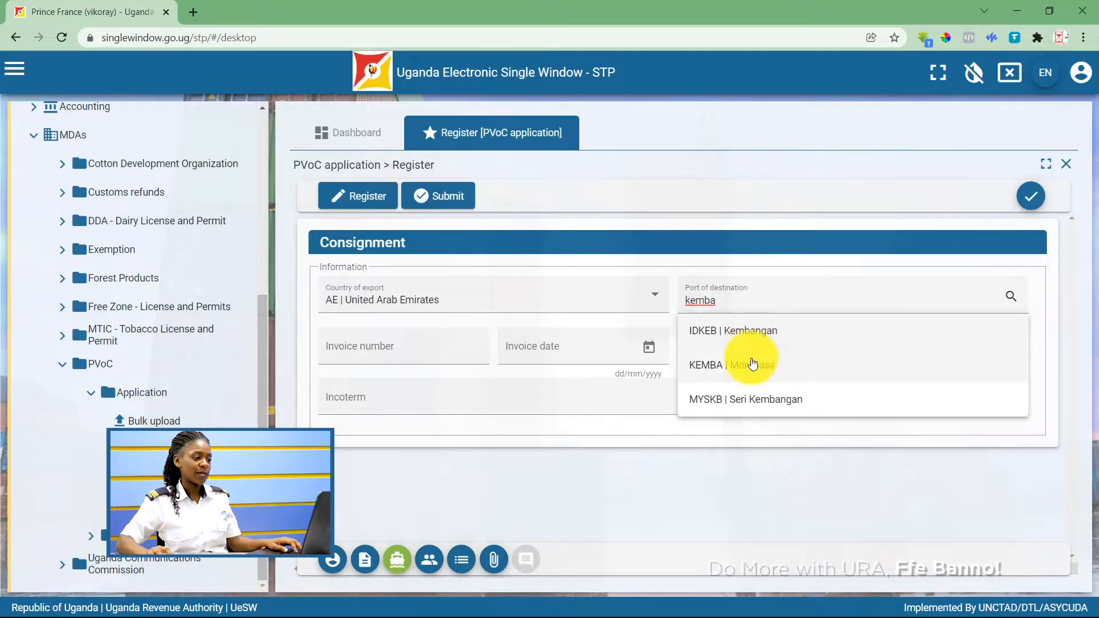
pyautogui.click(744, 365)
# Enter invoice T001 dated 20/12/2021, currency USD, value 50000 and incoterm CIF.
pyautogui.click(424, 361)
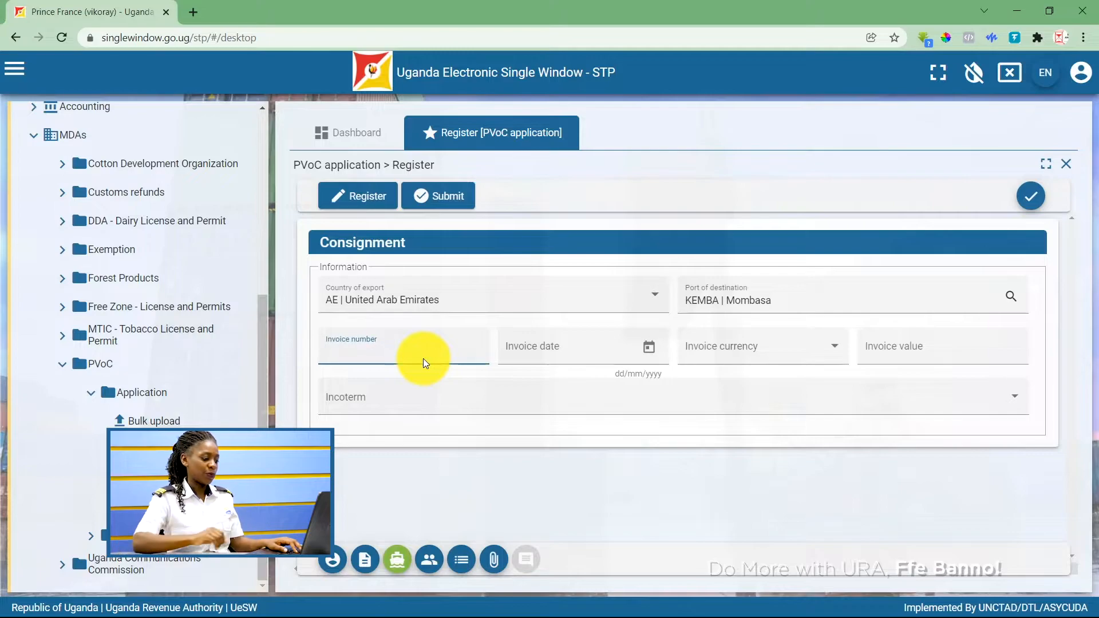
pyautogui.write('T0')
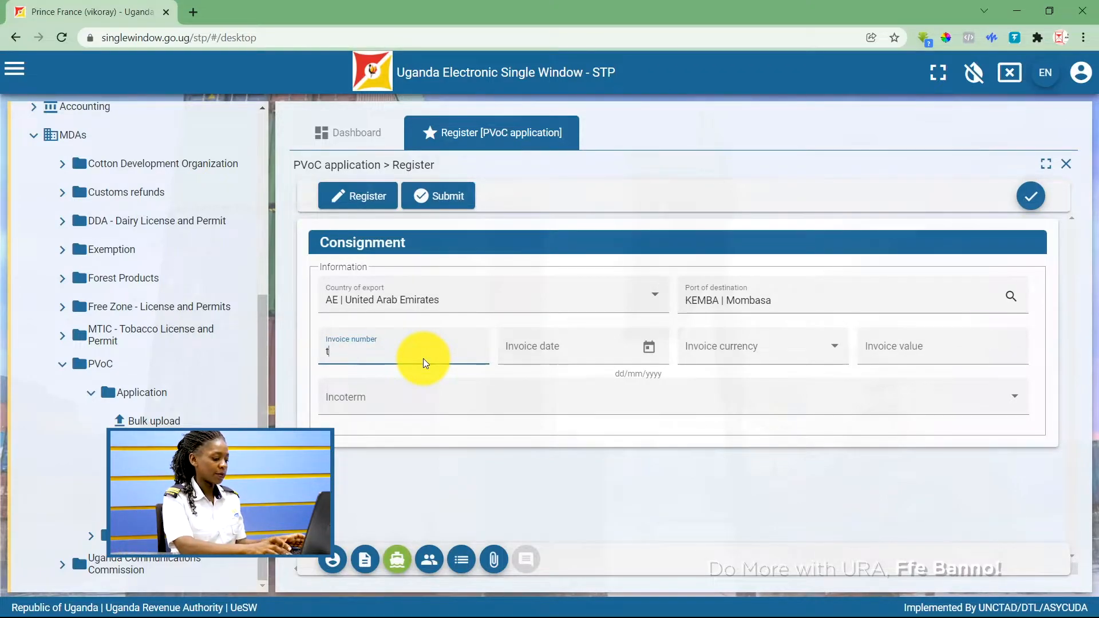
pyautogui.write('01')
pyautogui.click(648, 347)
pyautogui.click(546, 263)
pyautogui.click(797, 347)
pyautogui.scroll(-20, 780, 432)
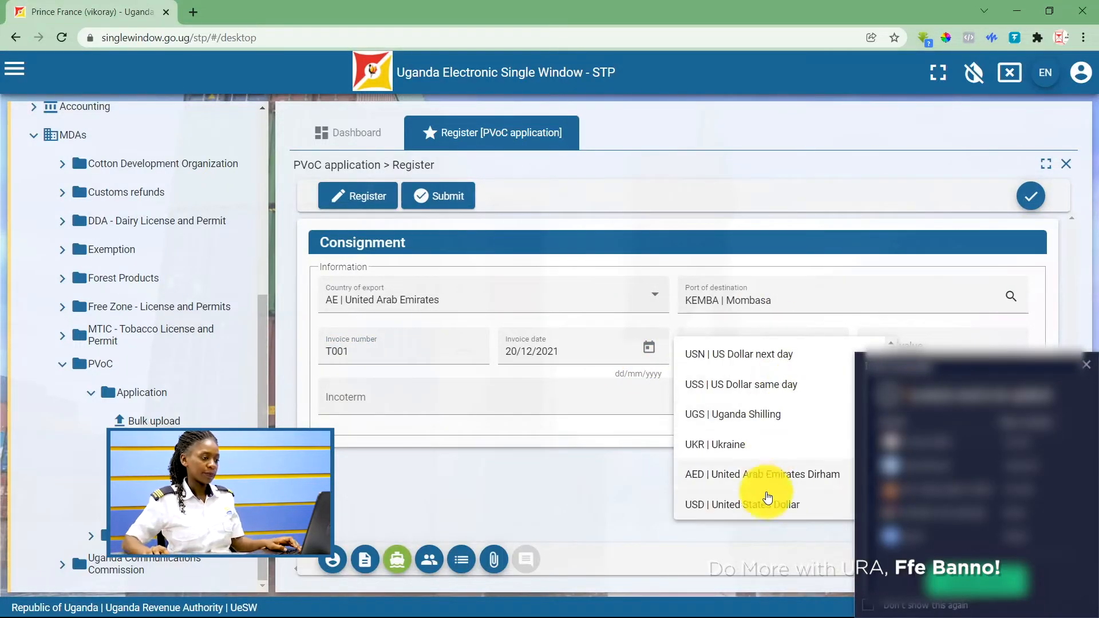
pyautogui.click(765, 501)
pyautogui.click(987, 359)
pyautogui.write('50000')
pyautogui.click(830, 396)
pyautogui.click(481, 478)
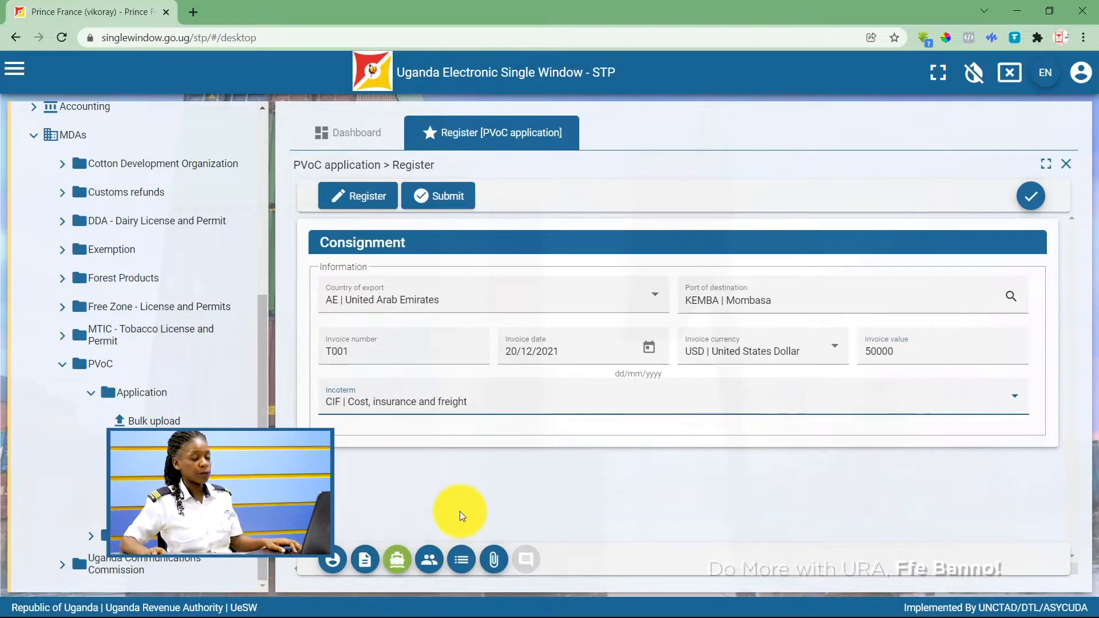
pyautogui.click(428, 560)
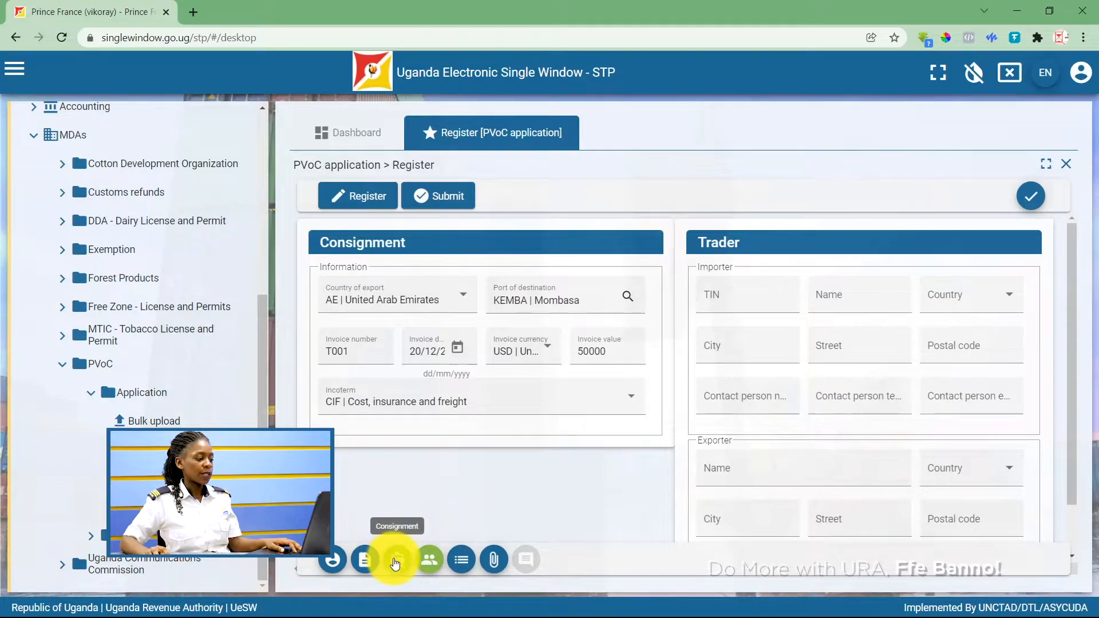
# Enter the importer's TIN, company name, country Uganda and Kampala address details.
pyautogui.click(394, 562)
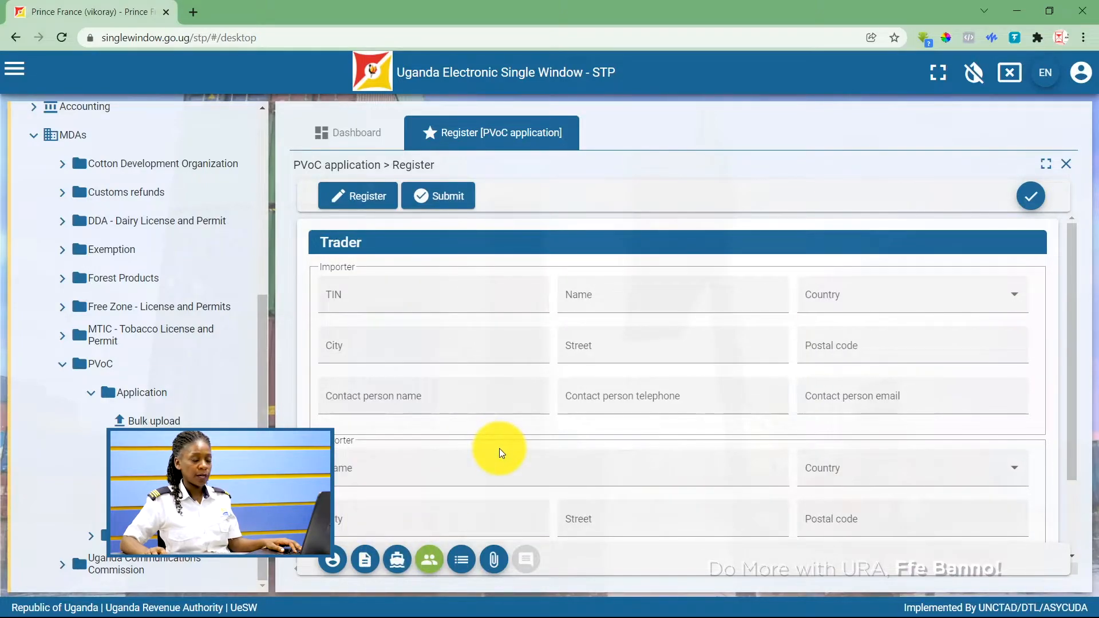
pyautogui.scroll(-2, 499, 448)
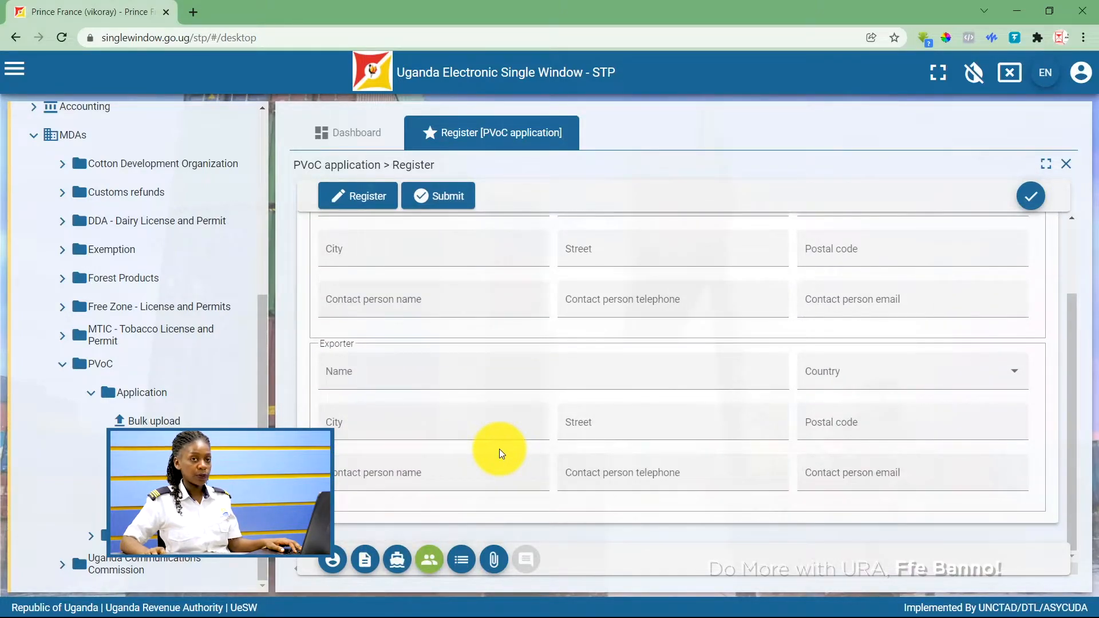
pyautogui.scroll(2, 499, 448)
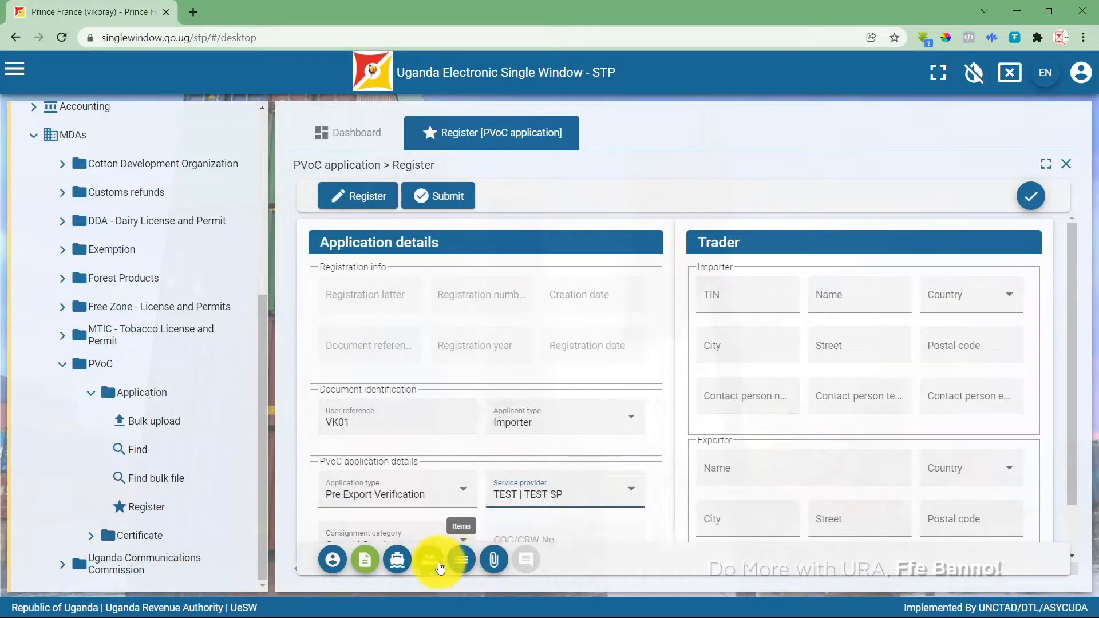
pyautogui.click(431, 562)
pyautogui.click(369, 303)
pyautogui.click(595, 304)
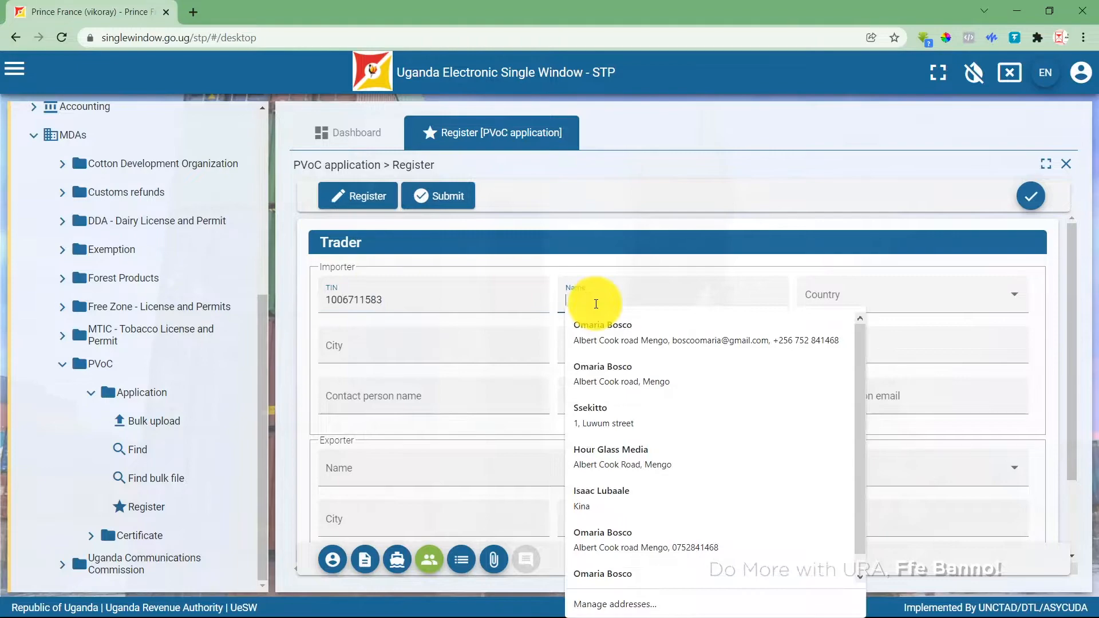
pyautogui.write('Mukalazi Enterprises')
pyautogui.click(977, 294)
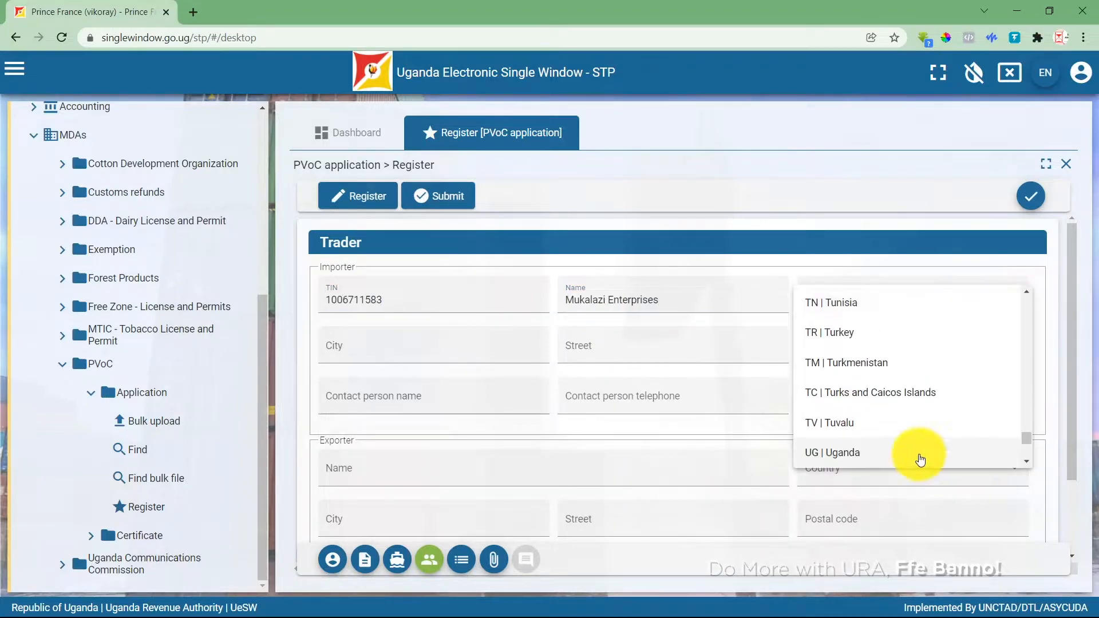
pyautogui.click(920, 459)
pyautogui.click(412, 346)
pyautogui.write('Kampala')
pyautogui.click(601, 354)
pyautogui.write('Nakawa')
pyautogui.click(892, 349)
pyautogui.write('123')
# Add the importer's contact person name, telephone number and e-mail.
pyautogui.click(413, 404)
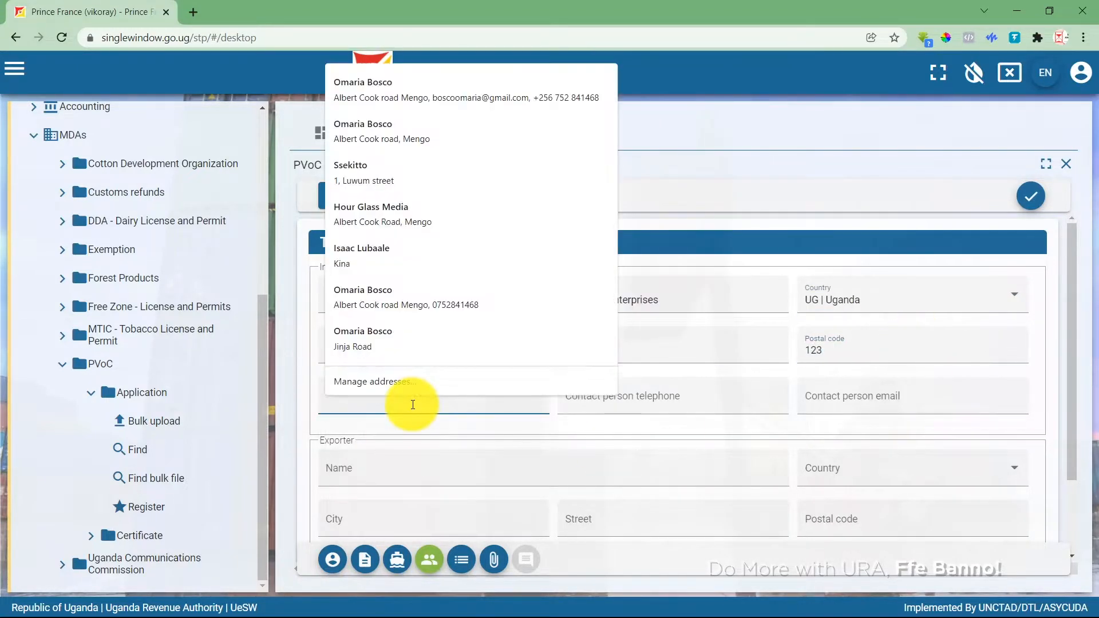
pyautogui.click(621, 395)
pyautogui.click(826, 410)
pyautogui.scroll(-2, 514, 462)
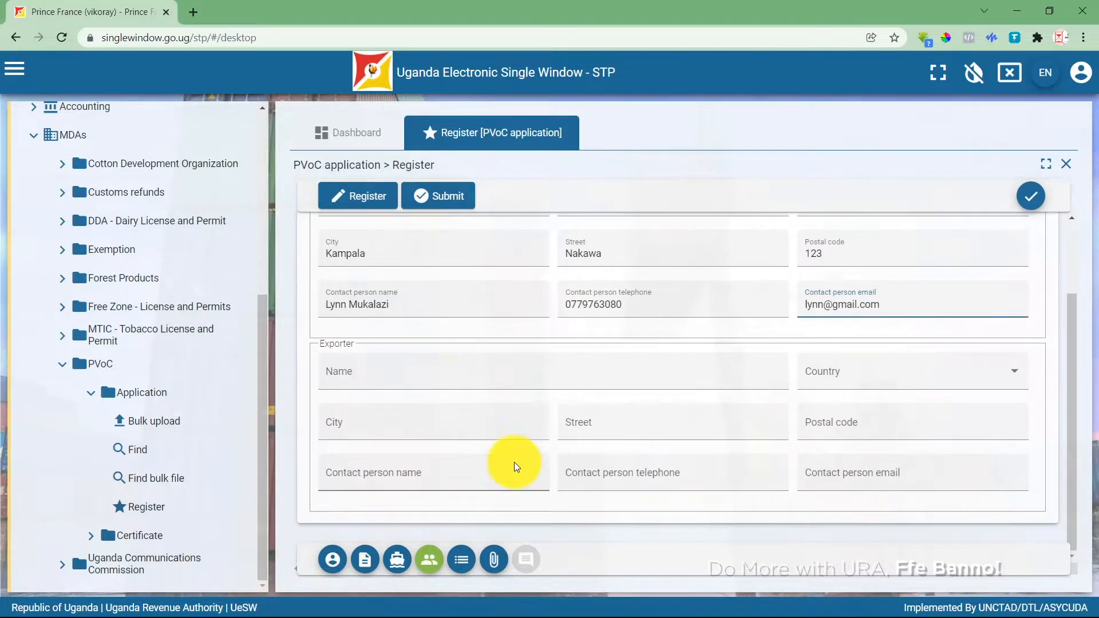
# Enter the exporter company's name, country China and Guangzhou address details.
pyautogui.click(448, 384)
pyautogui.write('Chan Enterprises')
pyautogui.click(895, 380)
pyautogui.click(829, 525)
pyautogui.click(405, 430)
pyautogui.write('Guang')
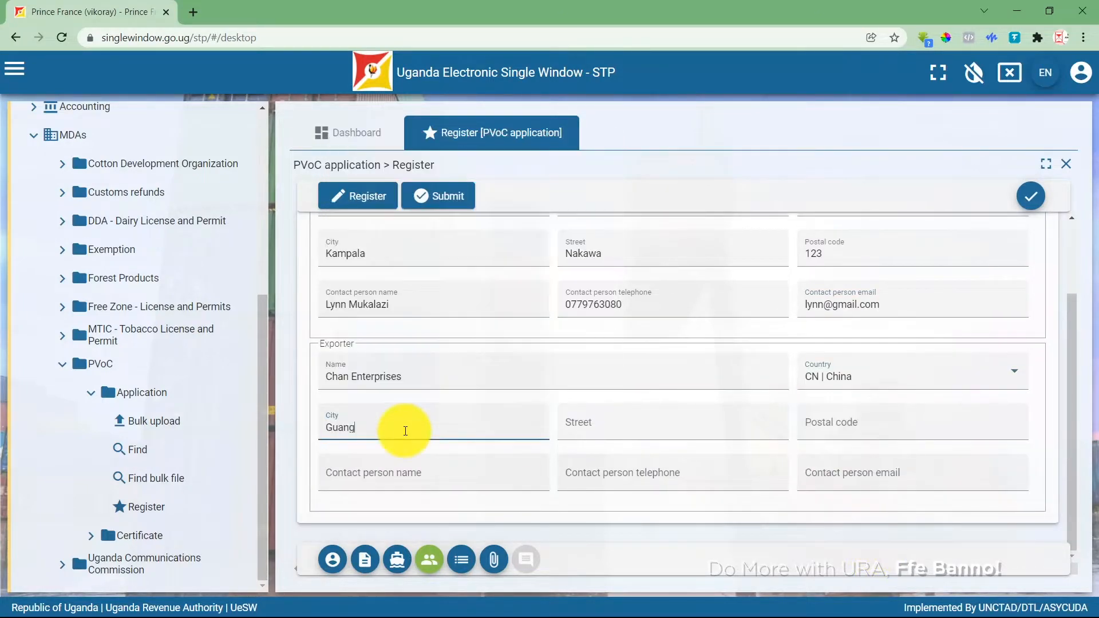
pyautogui.write('zhou')
pyautogui.click(563, 426)
pyautogui.write('Guangzhou')
pyautogui.click(853, 424)
pyautogui.write('888')
# Add the exporter's contact person name, telephone number and e-mail.
pyautogui.click(463, 467)
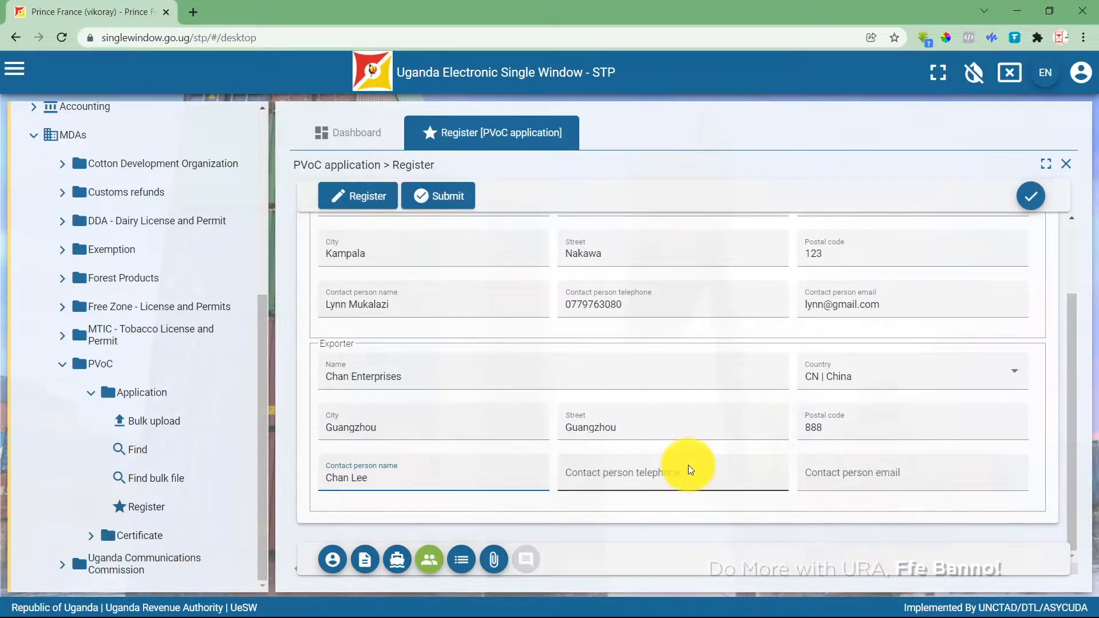
pyautogui.click(687, 469)
pyautogui.click(863, 480)
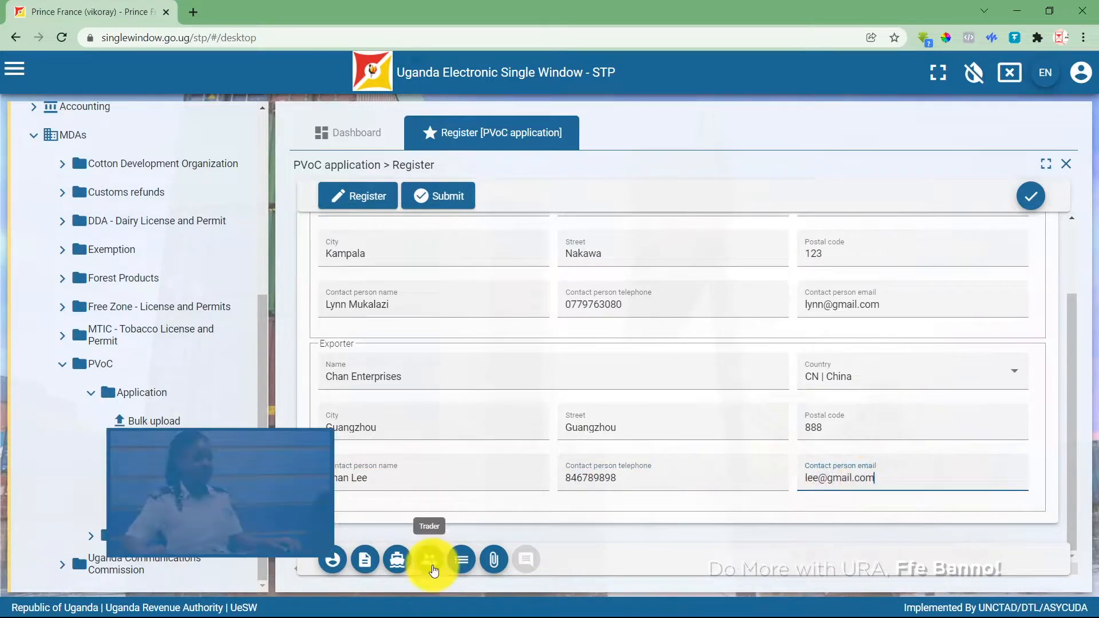
pyautogui.click(433, 570)
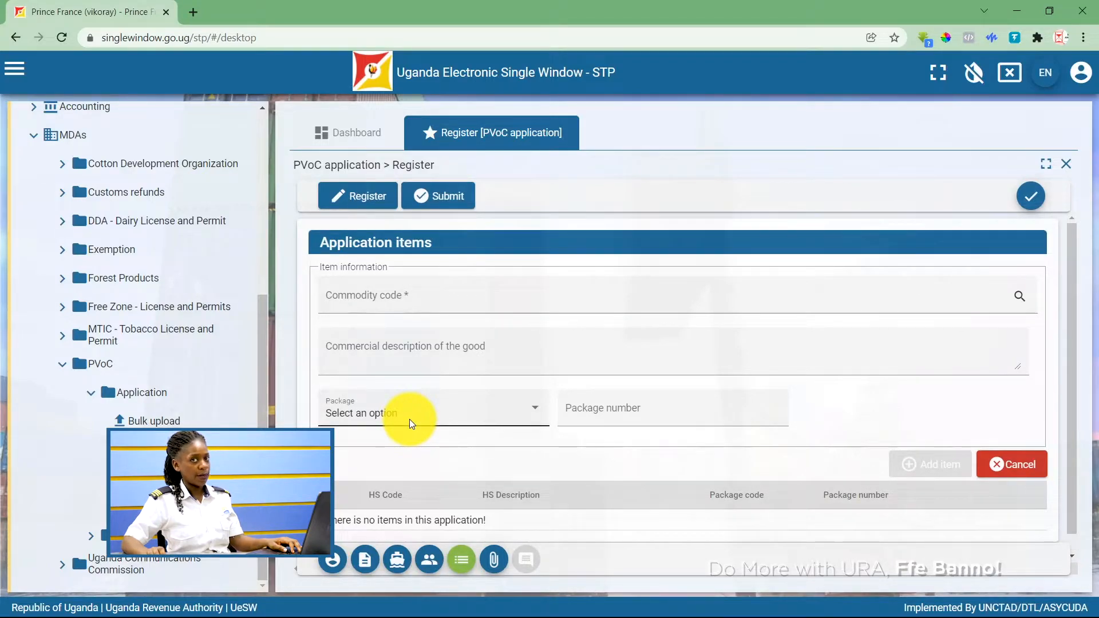
# Pick commodity code 64041100 (sports footwear) and describe it as 'Leather shoes'.
pyautogui.click(382, 312)
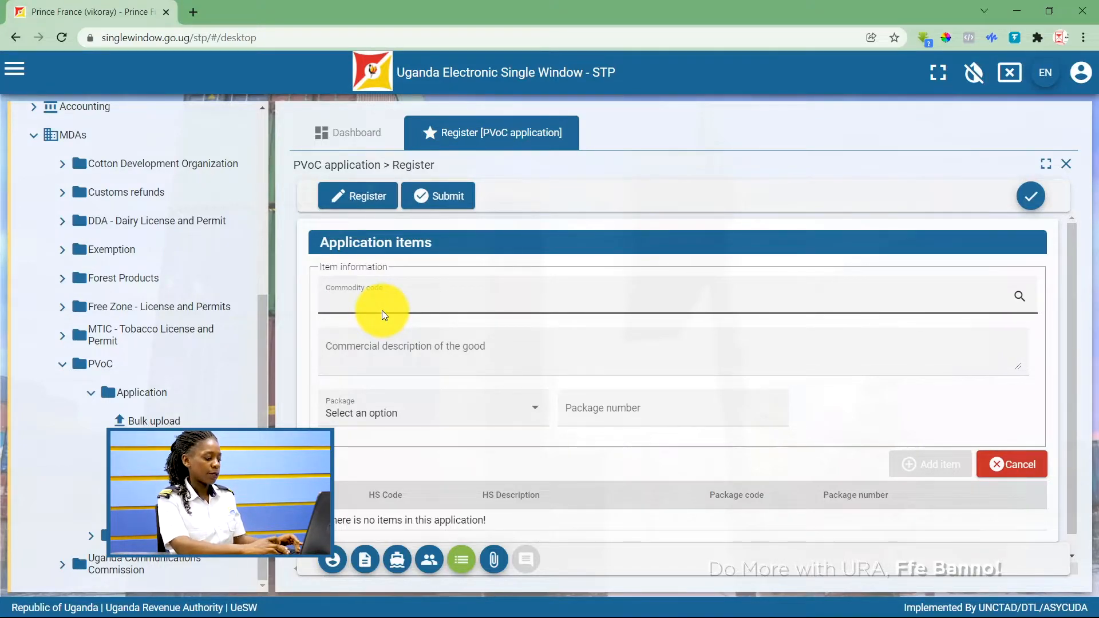
pyautogui.write('shoes')
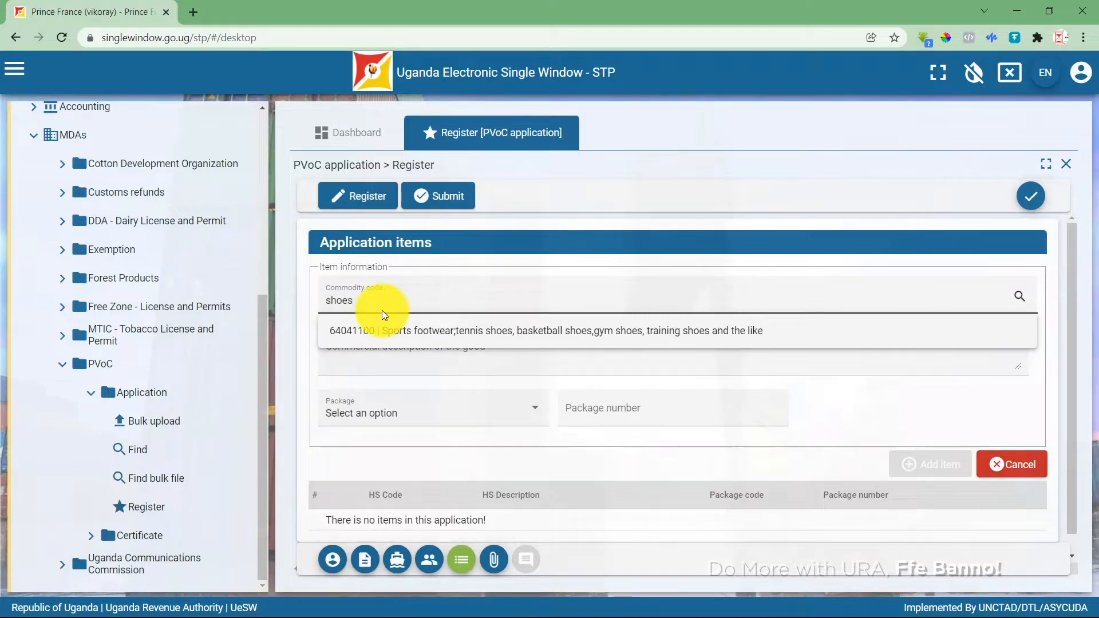
pyautogui.click(392, 338)
pyautogui.click(370, 353)
pyautogui.write('Shoes')
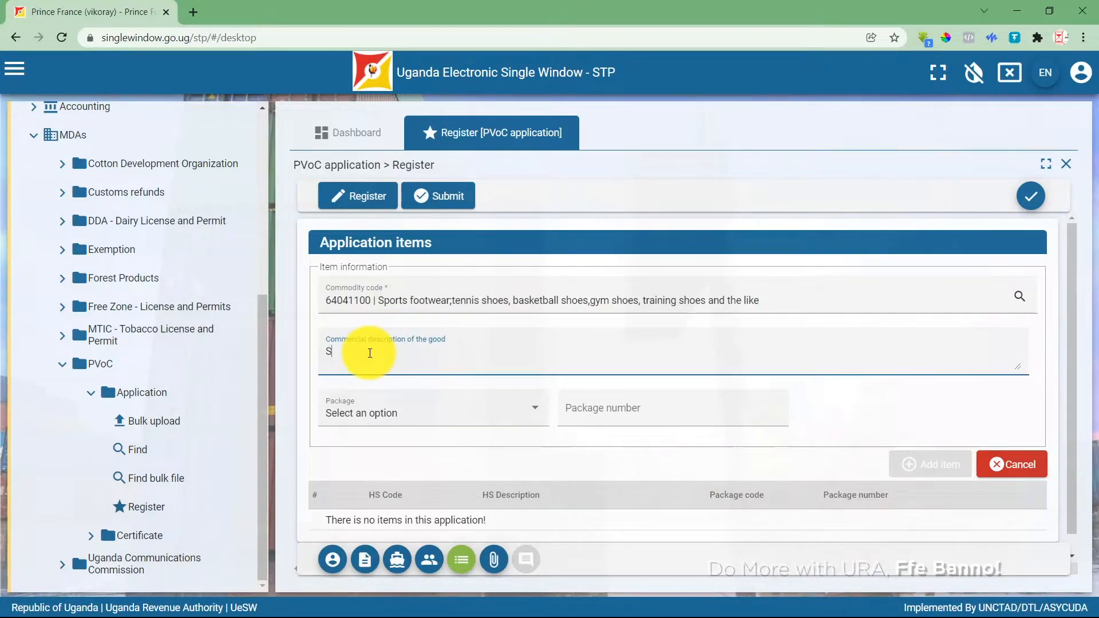
pyautogui.press('BackSpace')
pyautogui.press('BackSpace')
pyautogui.press('BackSpace')
pyautogui.press('BackSpace')
pyautogui.press('BackSpace')
pyautogui.write('Leather shoes')
# Set the package to 20 Dozen and add the item to the application.
pyautogui.click(478, 422)
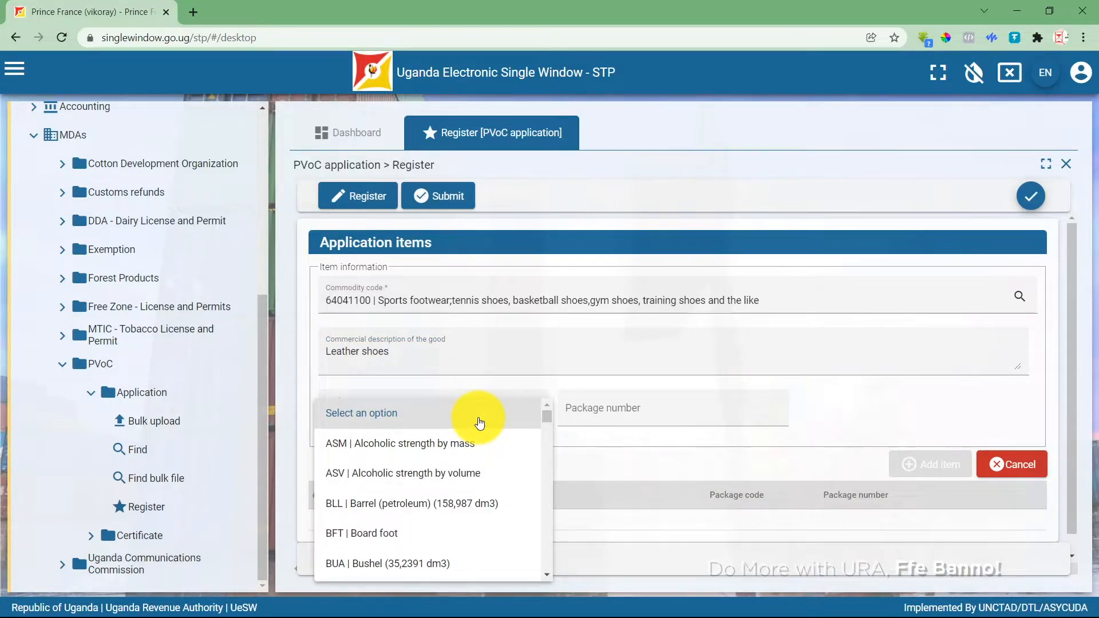
pyautogui.scroll(-5, 479, 423)
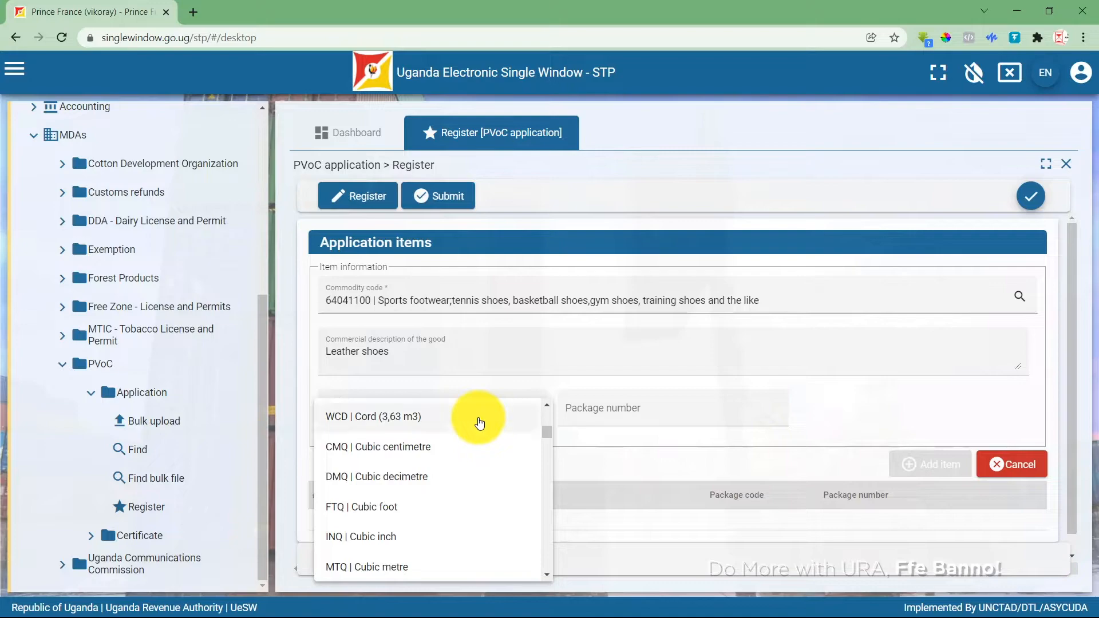
pyautogui.scroll(1, 479, 423)
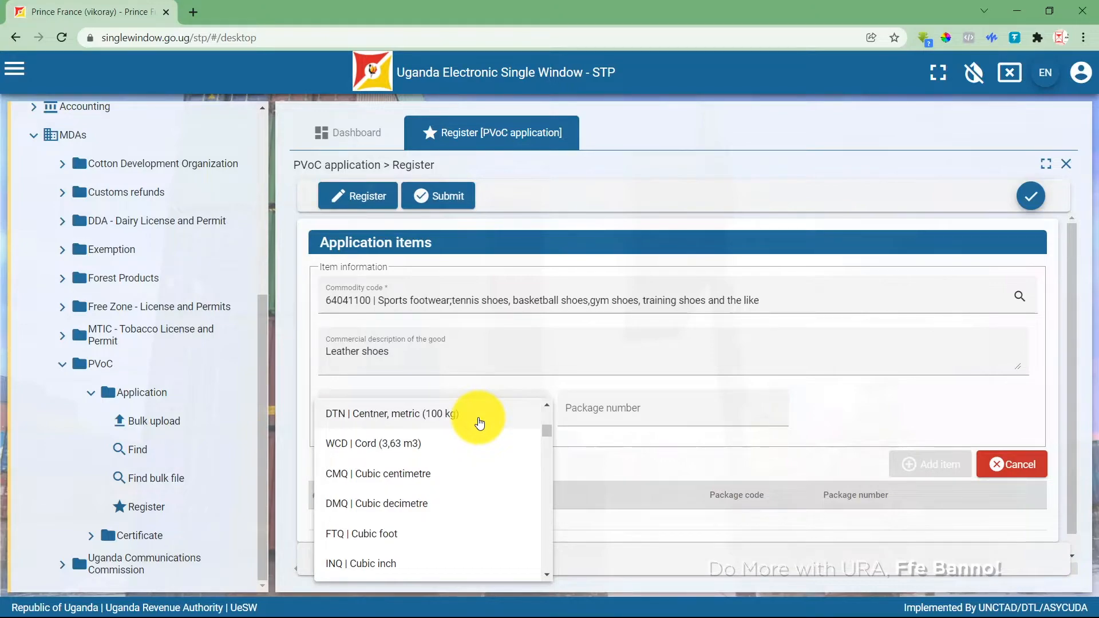
pyautogui.scroll(-10, 480, 424)
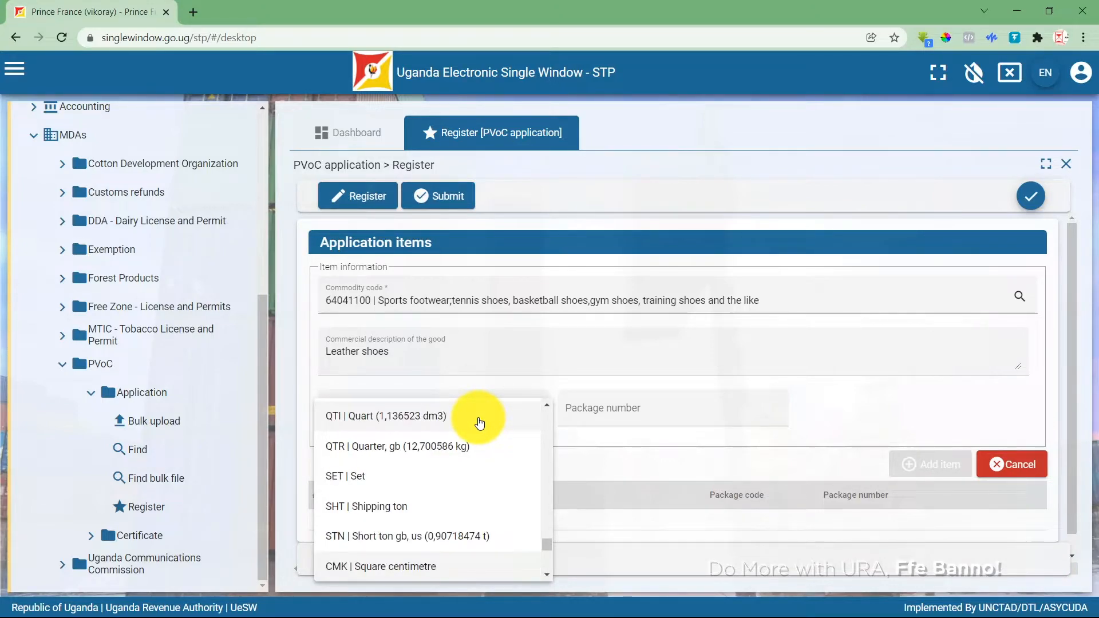
pyautogui.scroll(-1, 480, 424)
pyautogui.scroll(5, 479, 424)
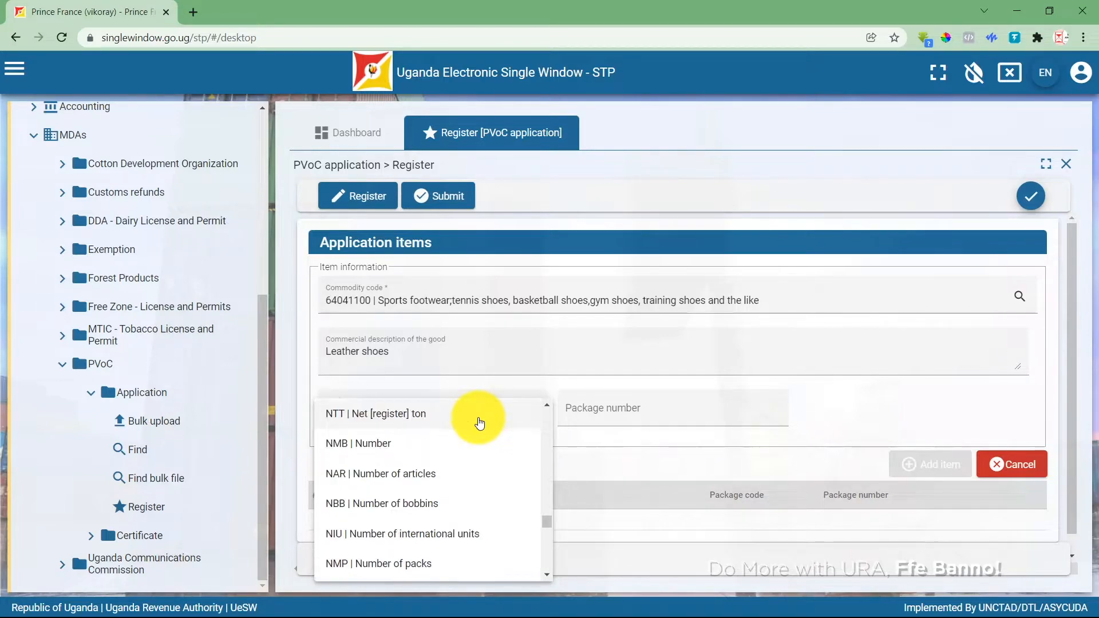
pyautogui.scroll(-3, 479, 423)
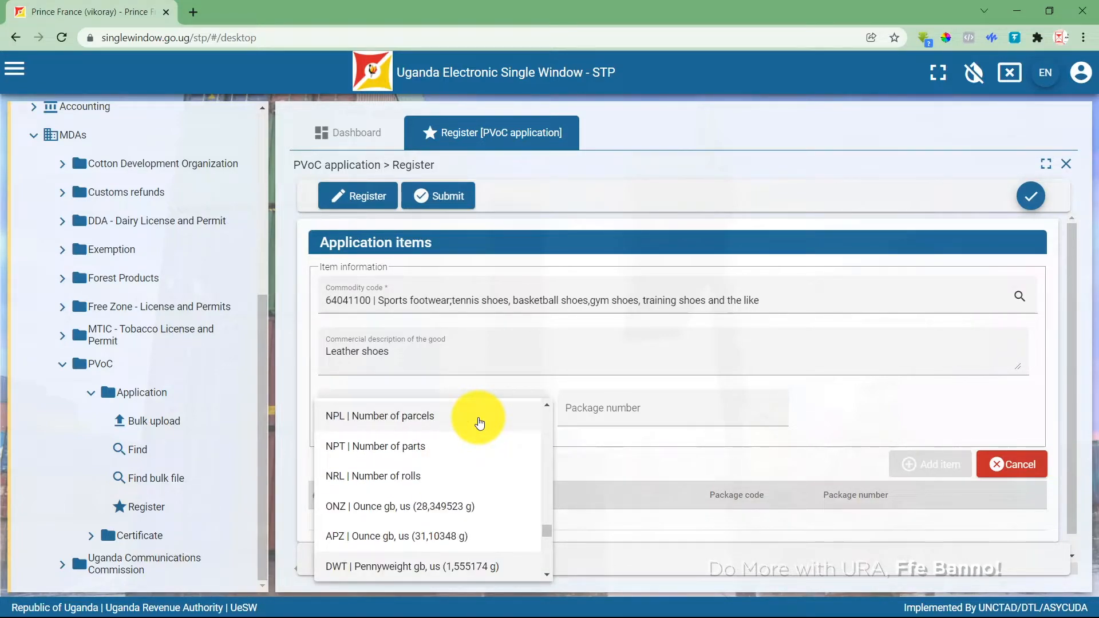
pyautogui.scroll(-3, 473, 475)
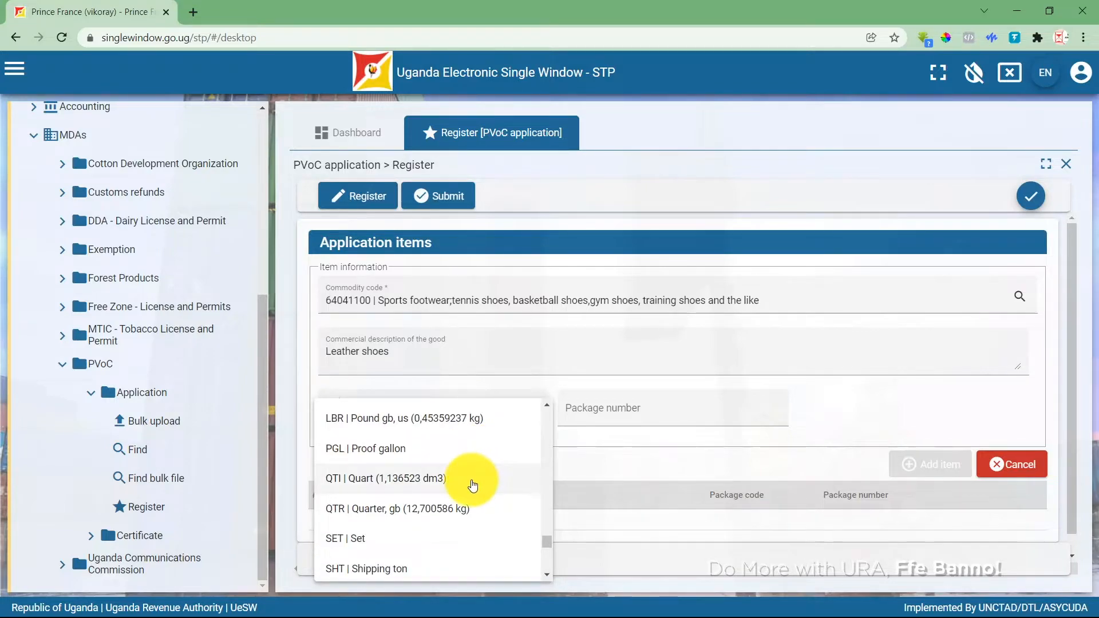
pyautogui.scroll(-5, 462, 502)
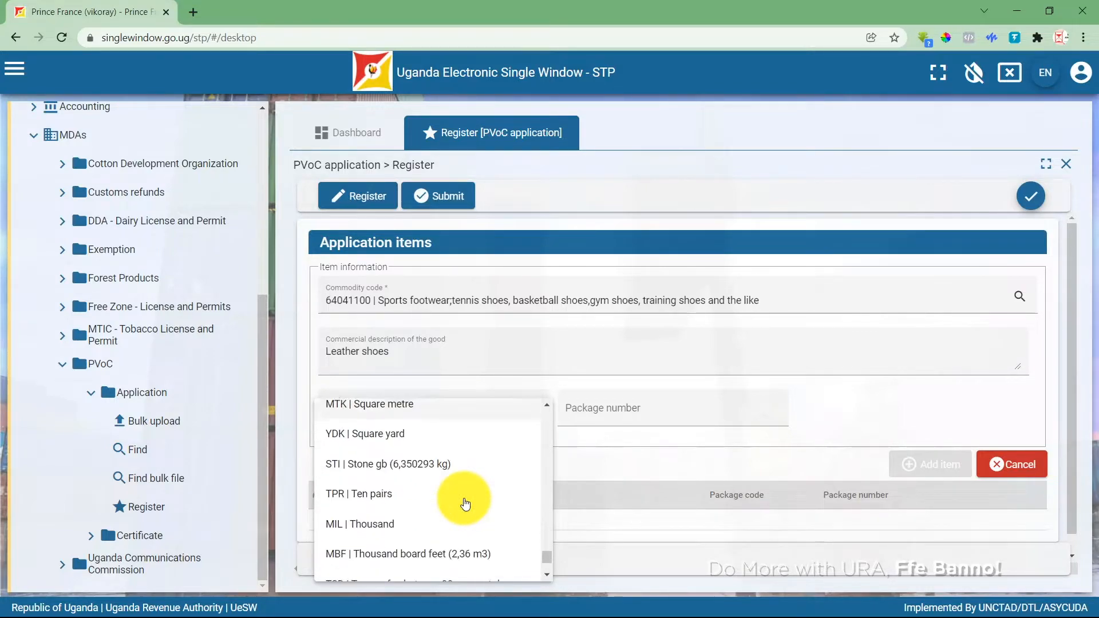
pyautogui.scroll(-3, 466, 504)
pyautogui.scroll(12, 465, 504)
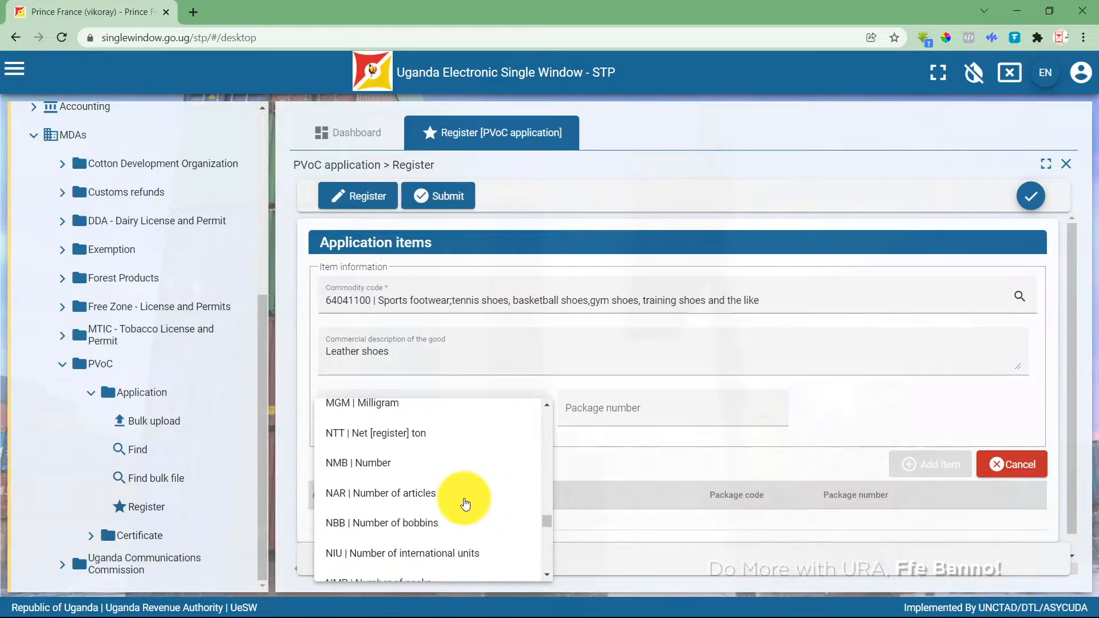
pyautogui.scroll(10, 465, 503)
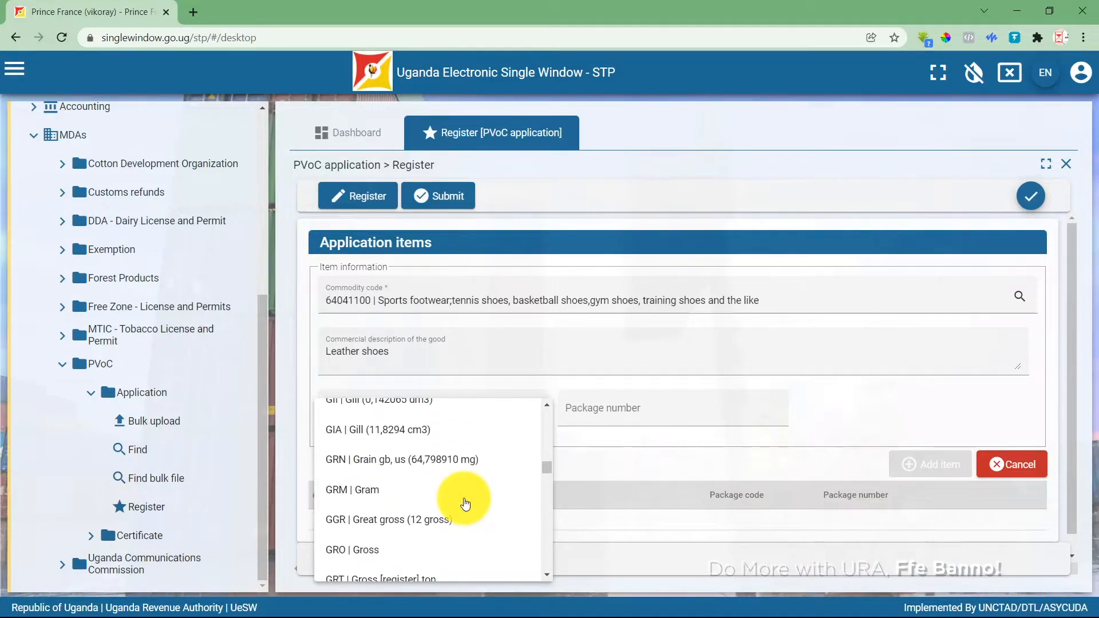
pyautogui.scroll(10, 465, 504)
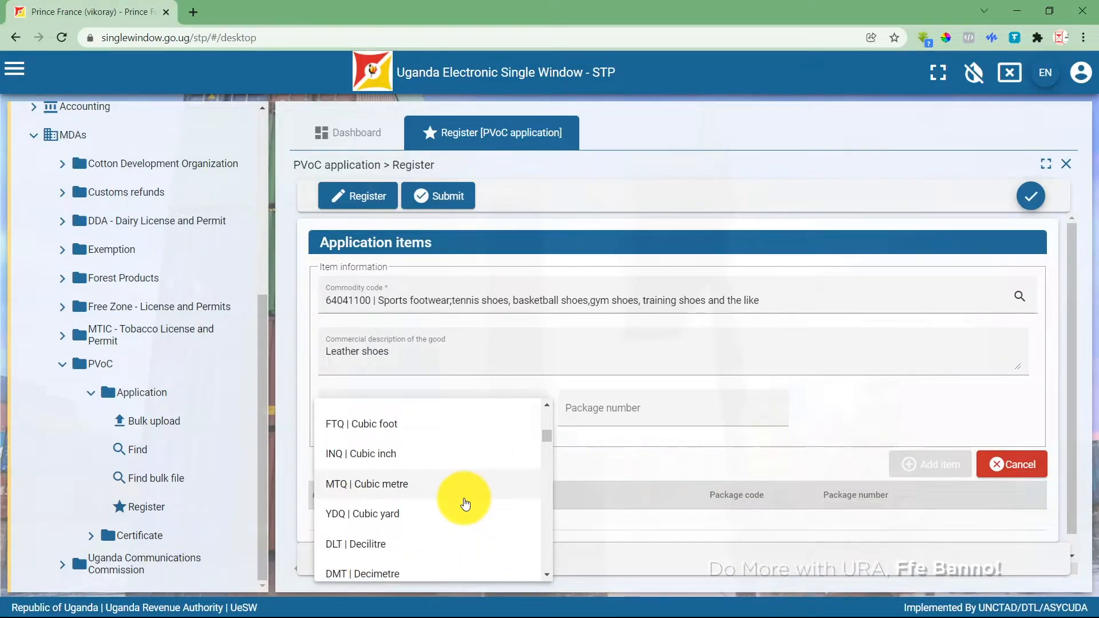
pyautogui.scroll(10, 465, 504)
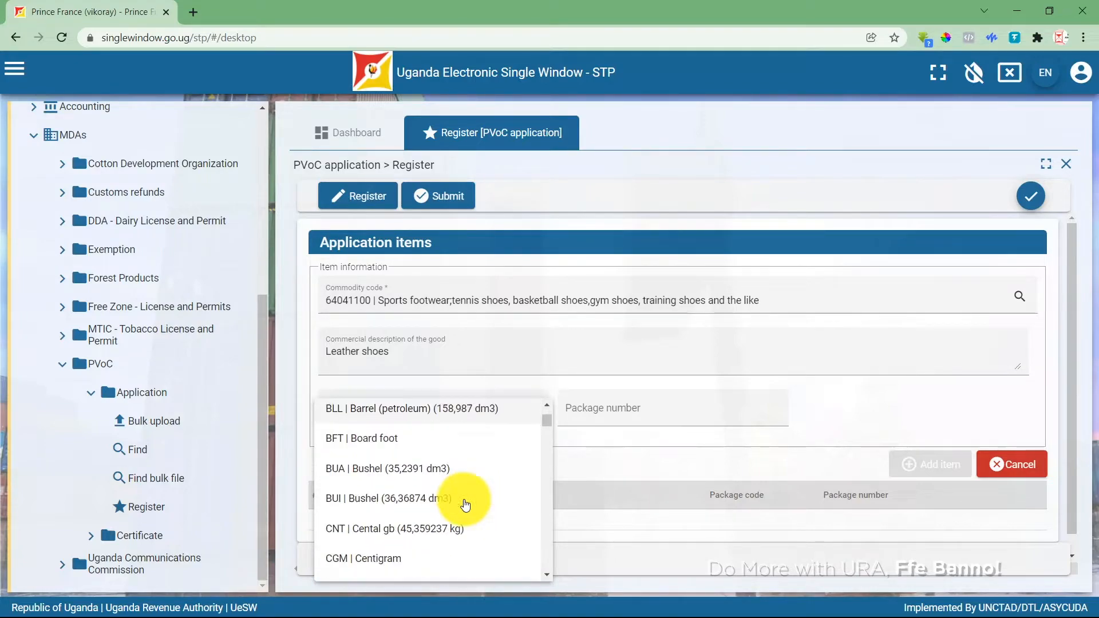
pyautogui.scroll(-20, 466, 503)
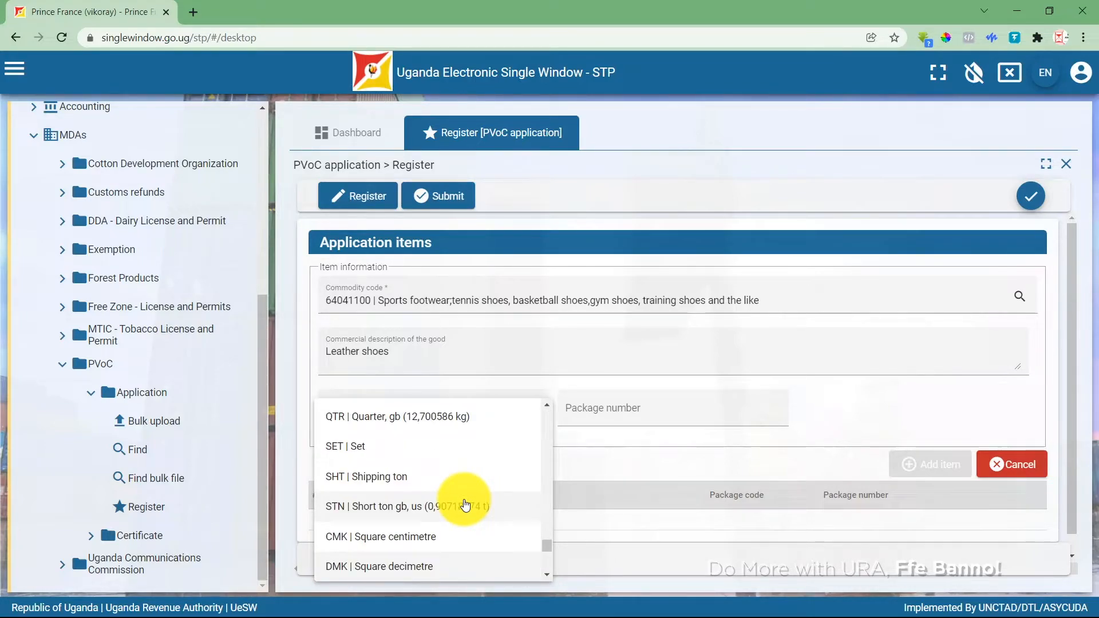
pyautogui.scroll(10, 465, 504)
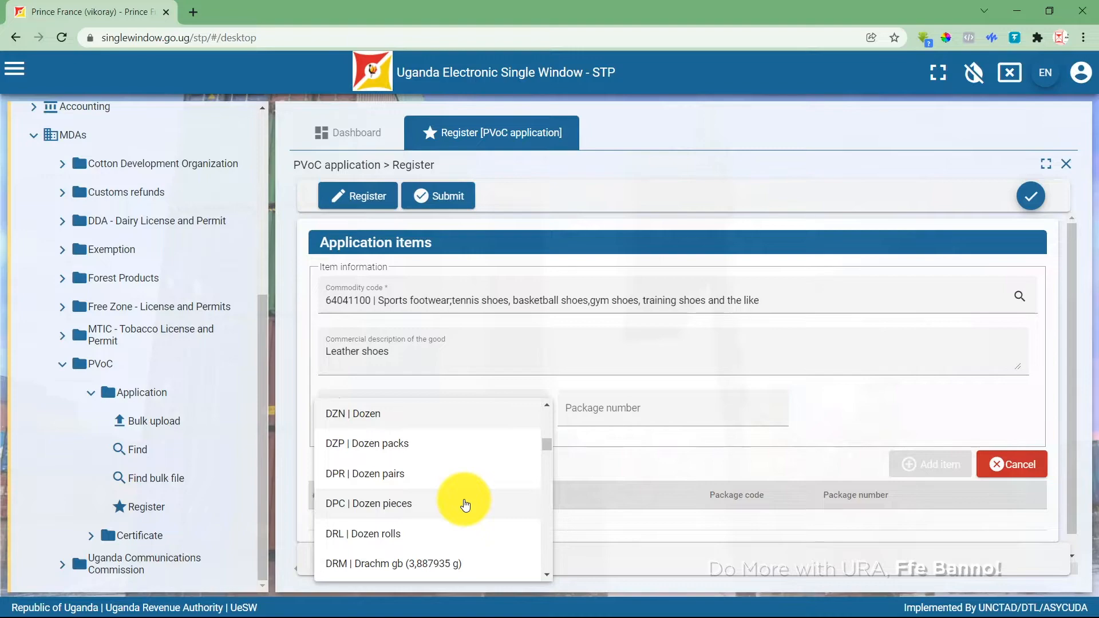
pyautogui.click(373, 416)
pyautogui.click(570, 418)
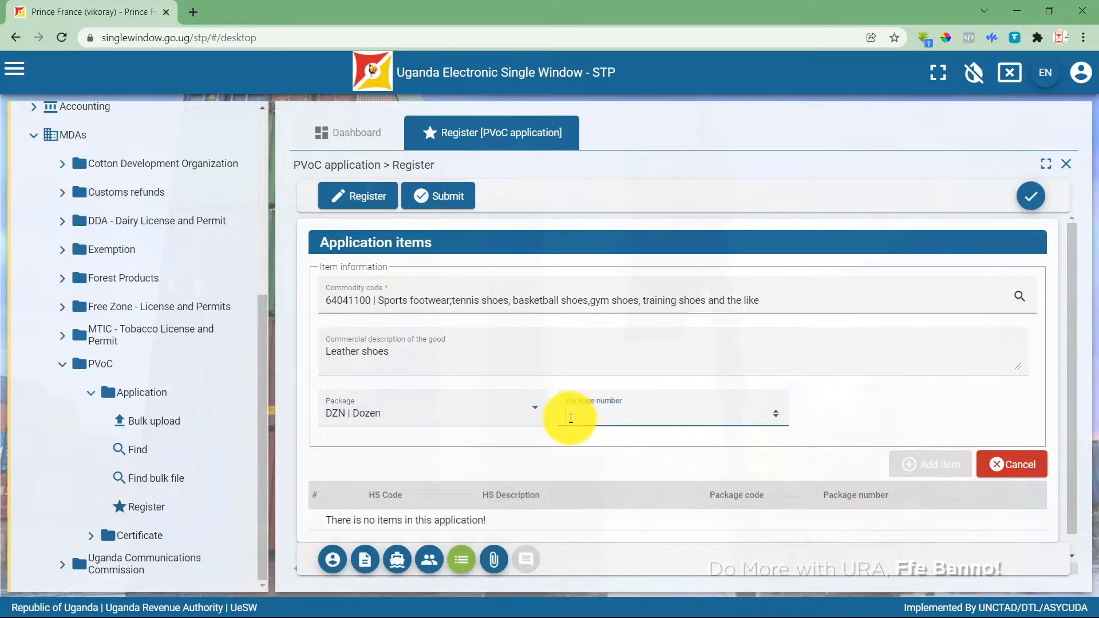
pyautogui.write('20')
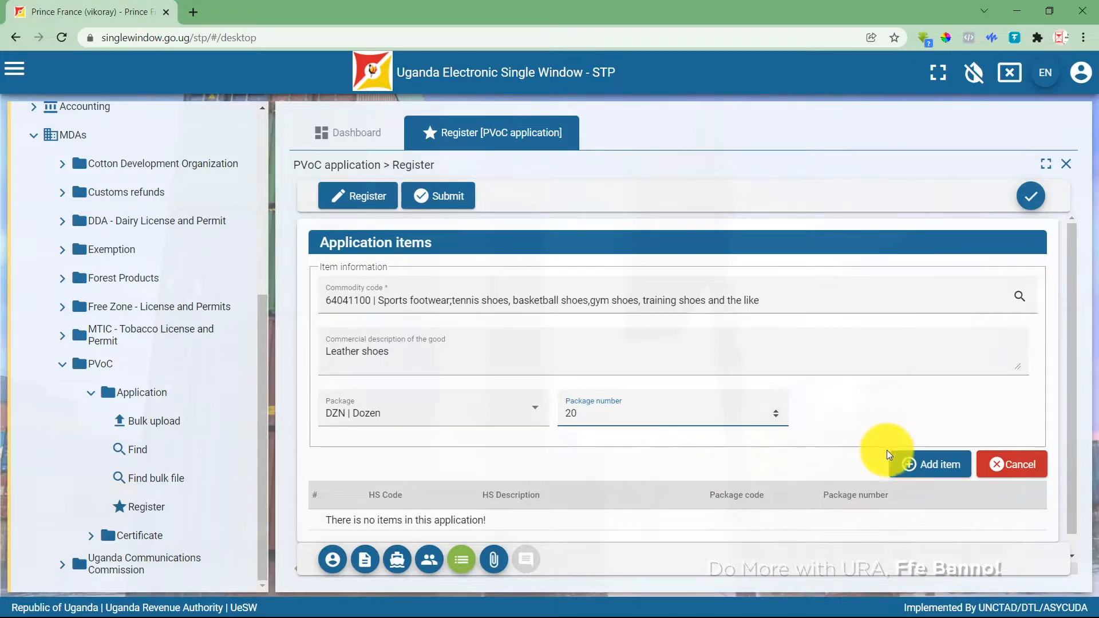
pyautogui.click(927, 465)
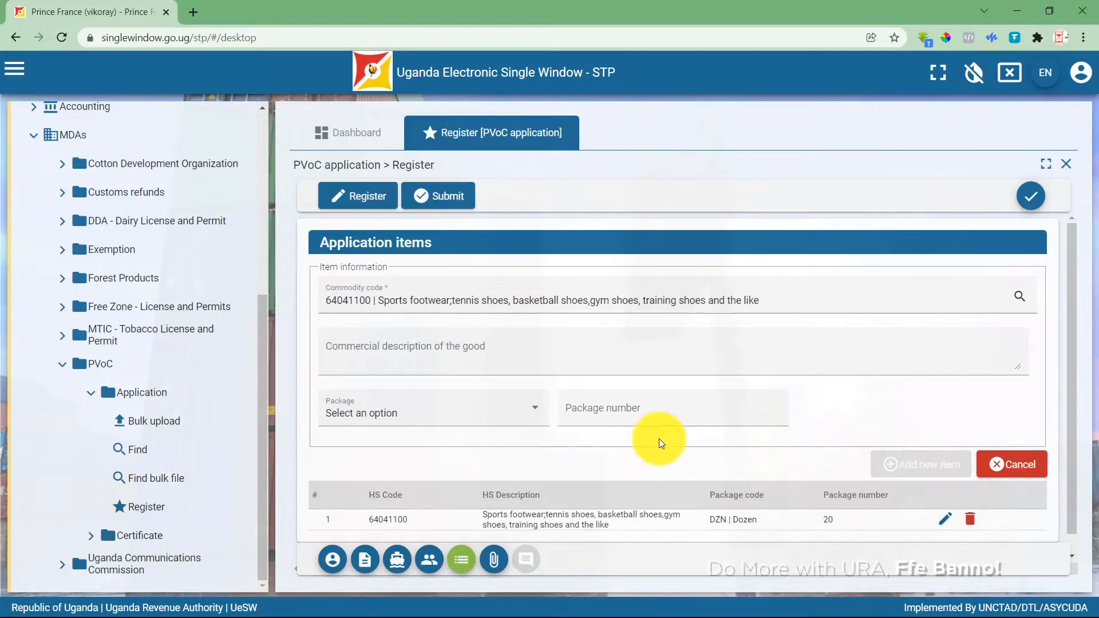
# Replace the commodity code with 39232900 (plastic sacks and bags), described as 'Plastic Bags'.
pyautogui.moveTo(798, 299); pyautogui.dragTo(304, 309)
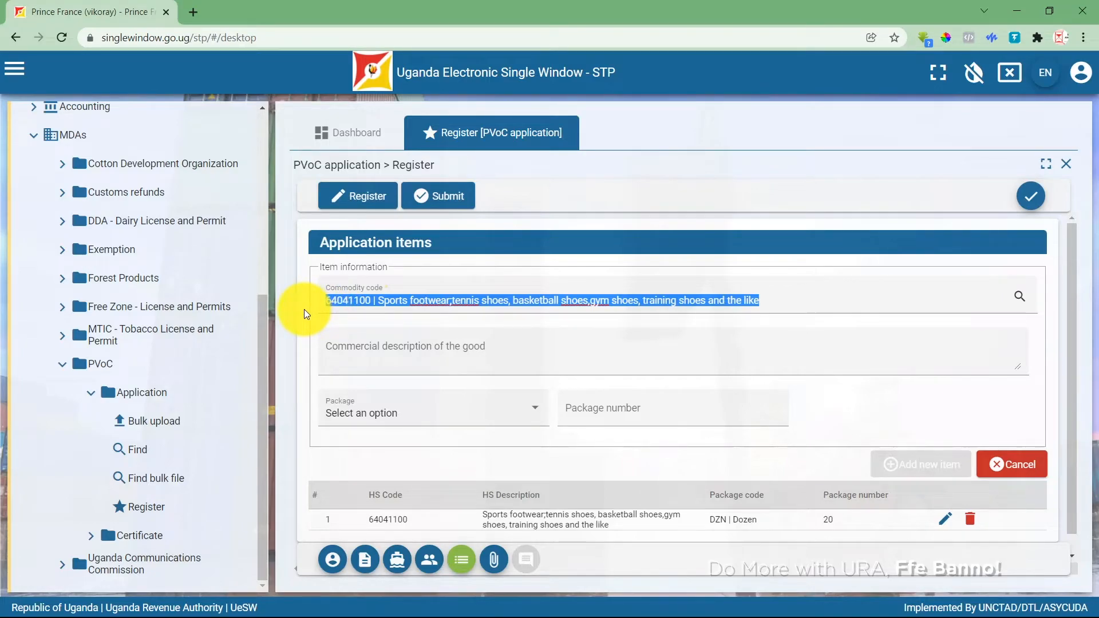
pyautogui.write('bagg')
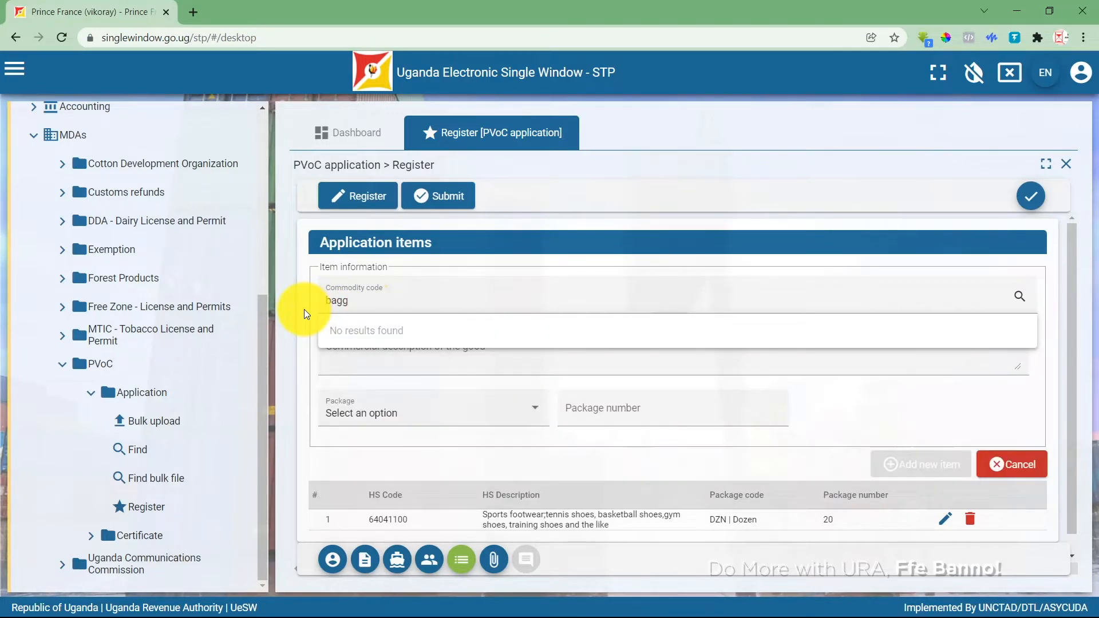
pyautogui.press('BackSpace')
pyautogui.write('s')
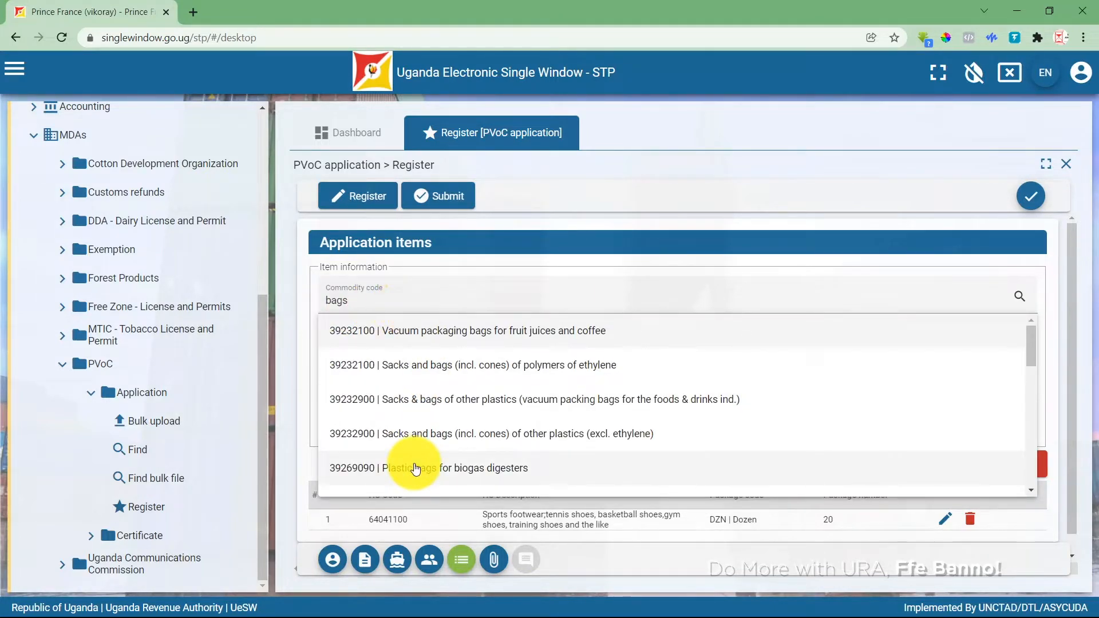
pyautogui.click(421, 436)
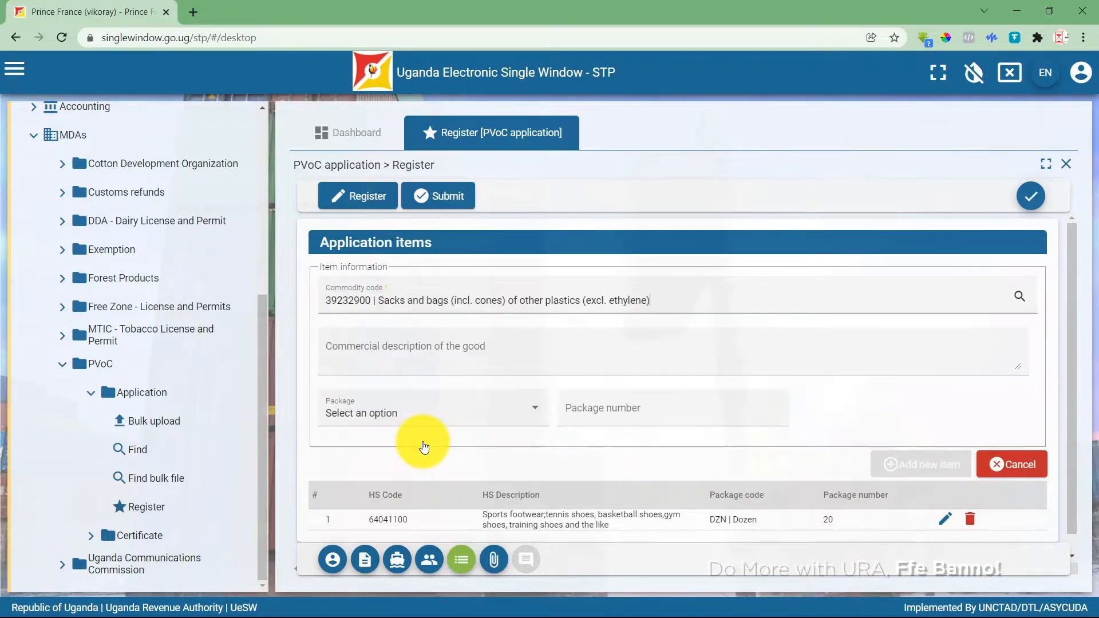
pyautogui.click(381, 360)
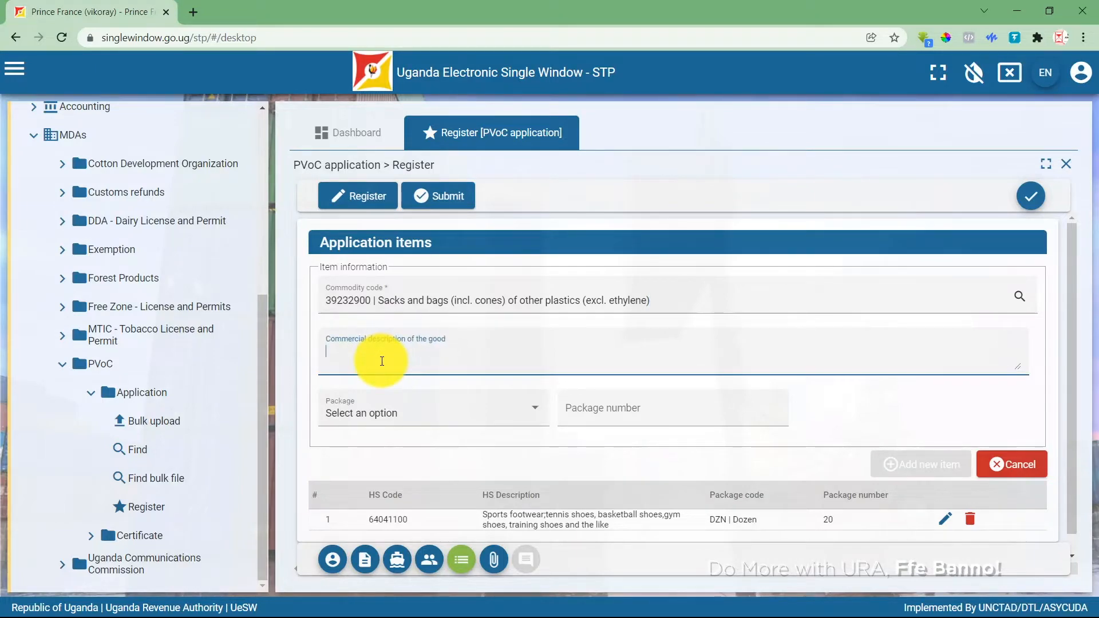
pyautogui.write('Plastic Bags')
# Set the package to 20 Dozen and add it as a new item.
pyautogui.click(368, 410)
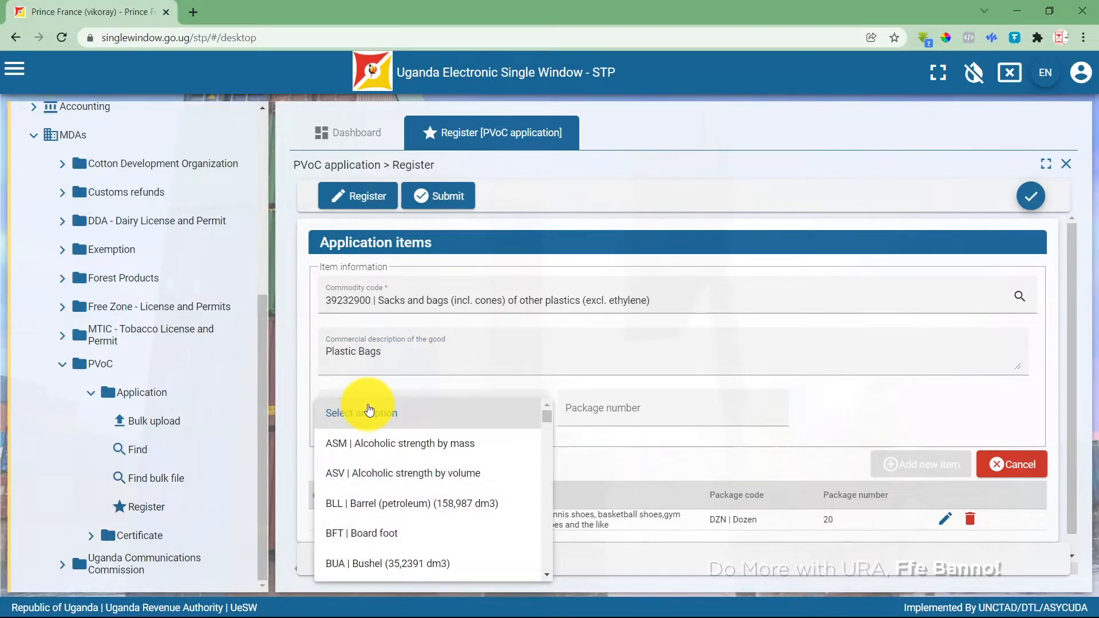
pyautogui.scroll(-3, 369, 410)
pyautogui.scroll(-3, 369, 410)
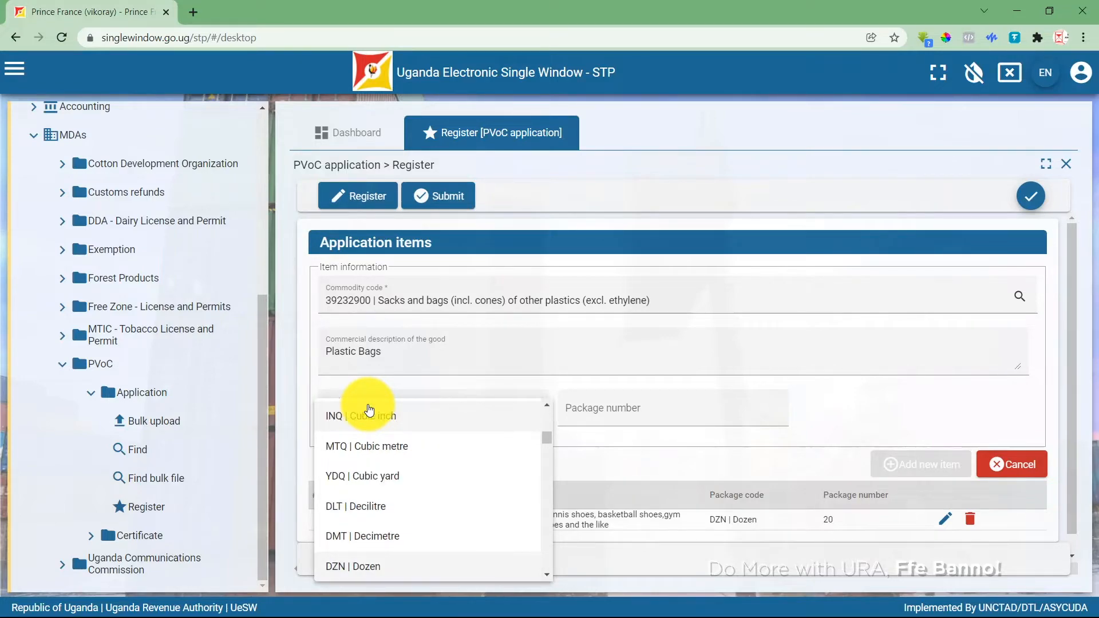
pyautogui.click(358, 567)
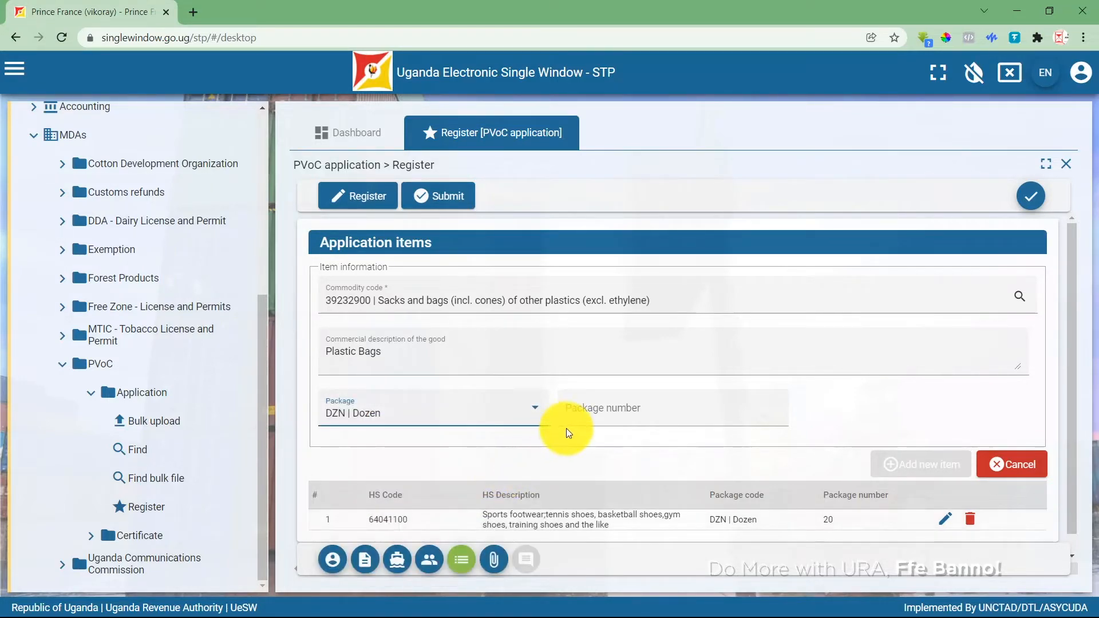
pyautogui.click(582, 420)
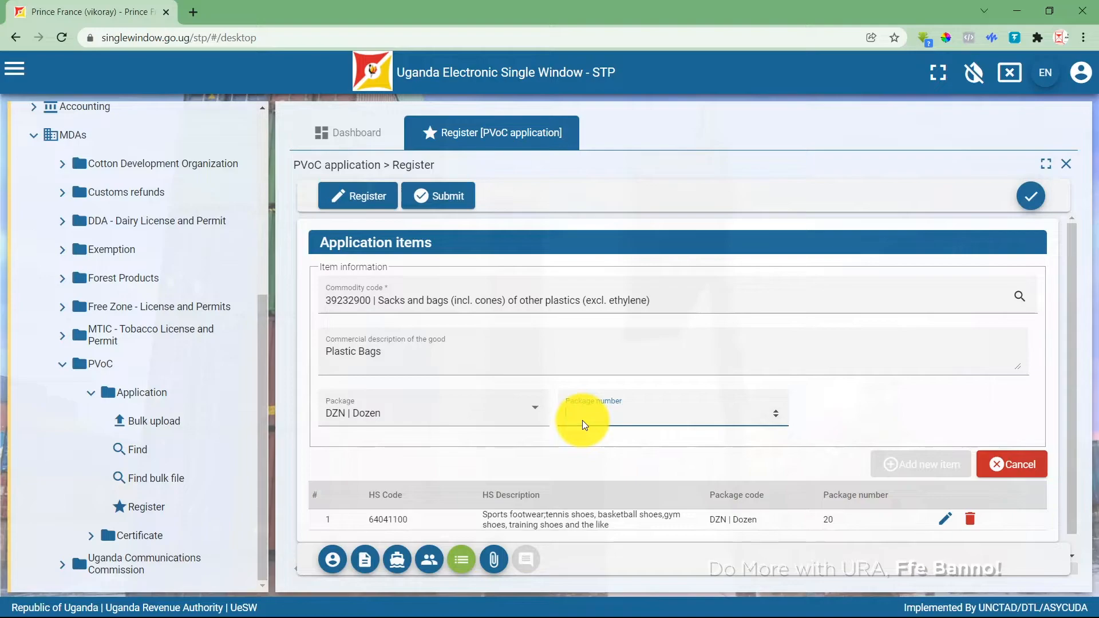
pyautogui.write('20')
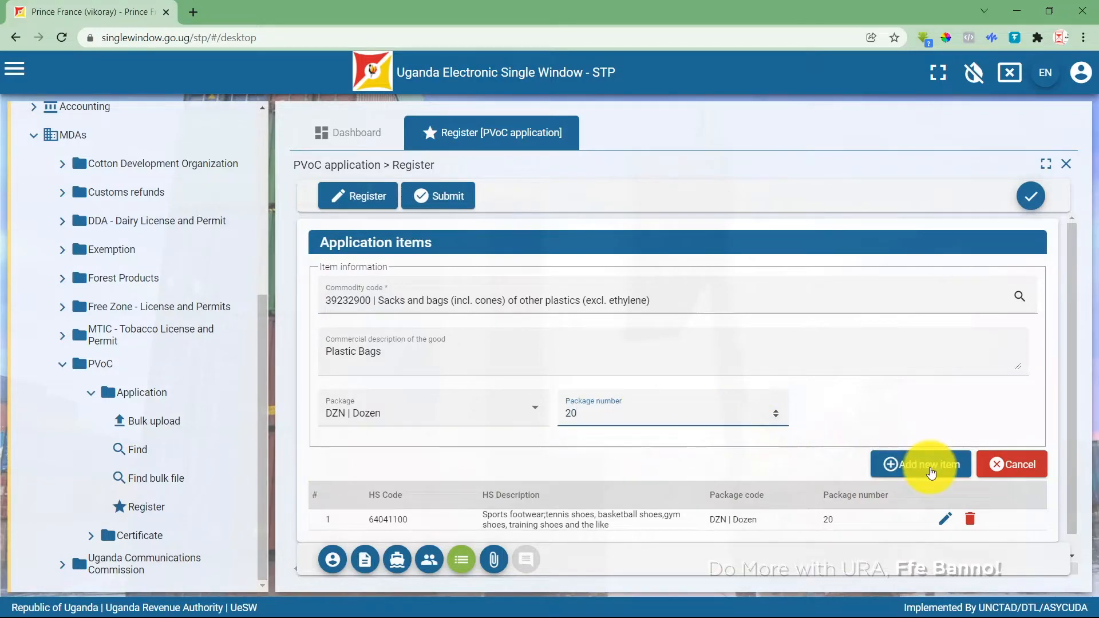
pyautogui.click(930, 471)
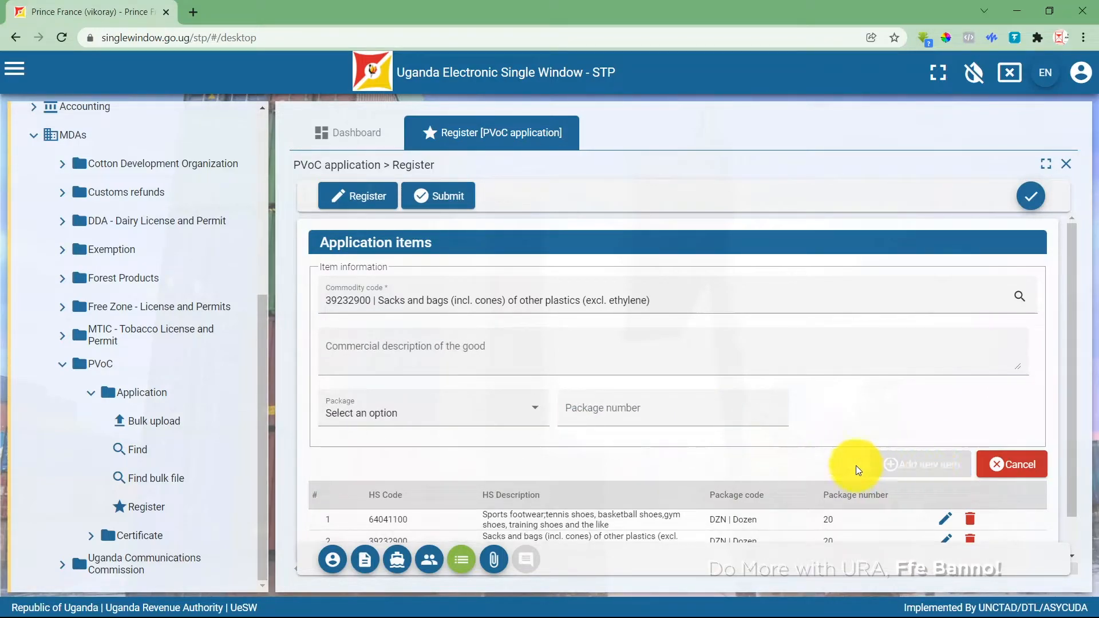
pyautogui.scroll(-1, 701, 347)
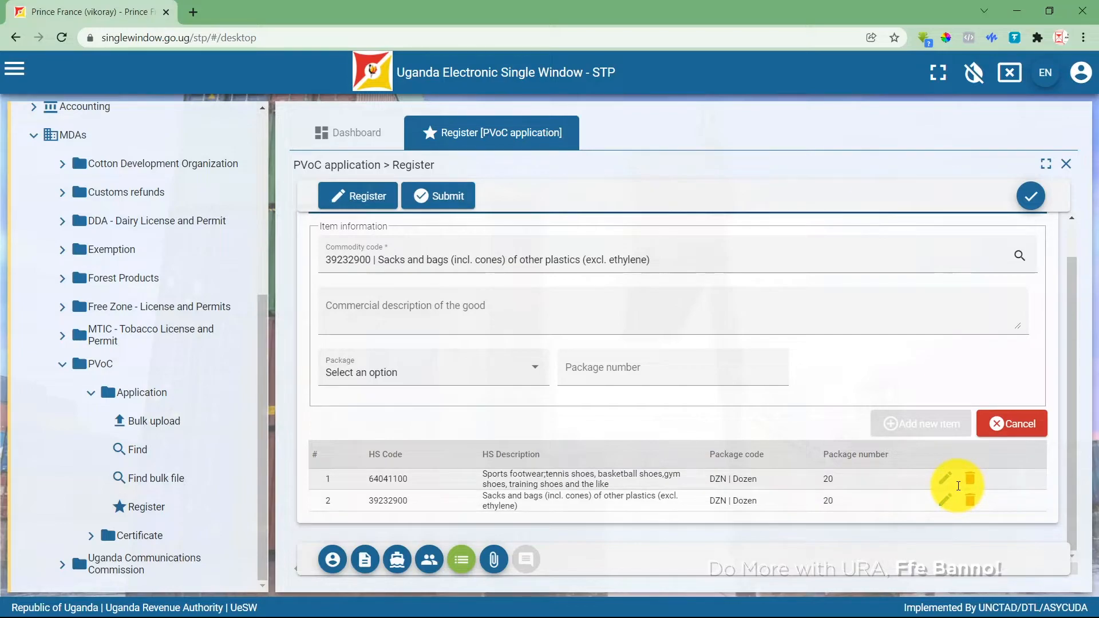
# Add Healing.jpg from the file dialog to the application's attachments list.
pyautogui.click(494, 559)
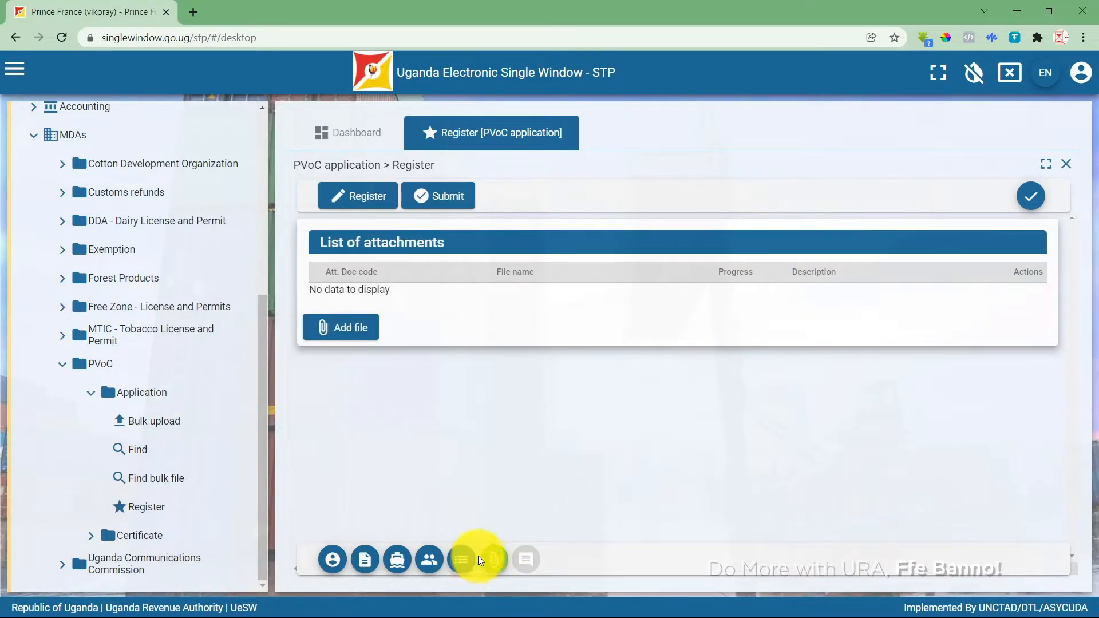
pyautogui.click(355, 338)
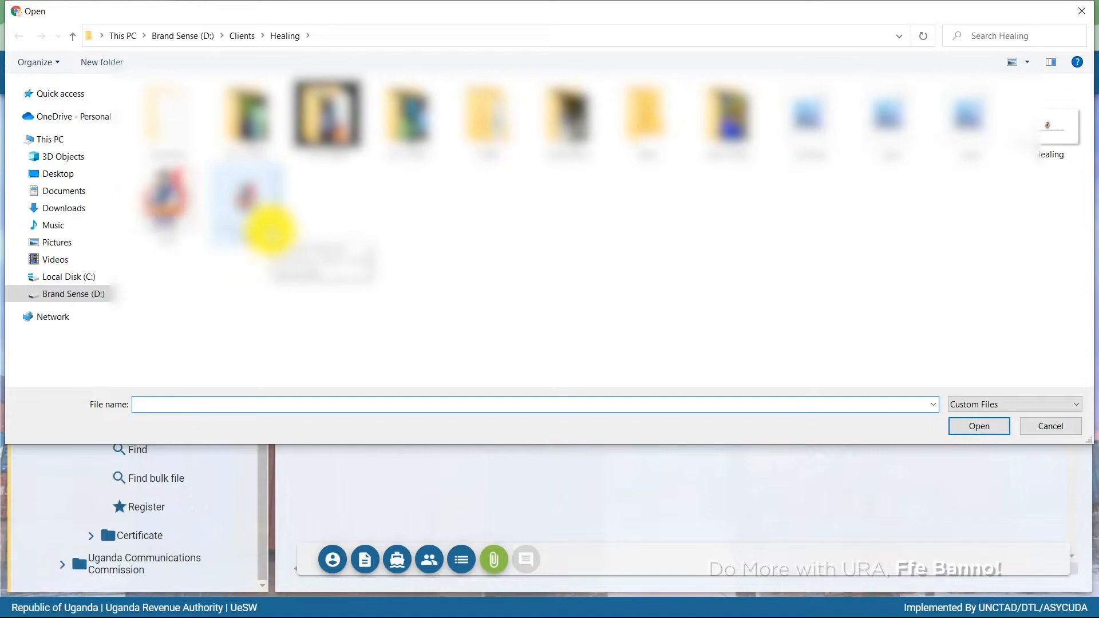
pyautogui.click(1017, 140)
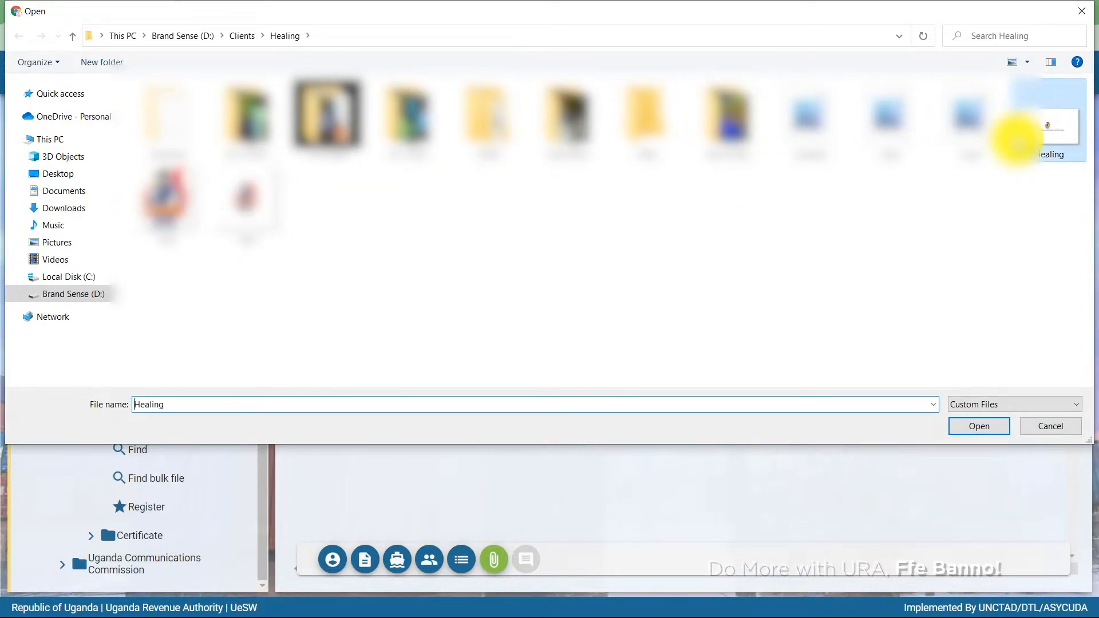
pyautogui.click(984, 426)
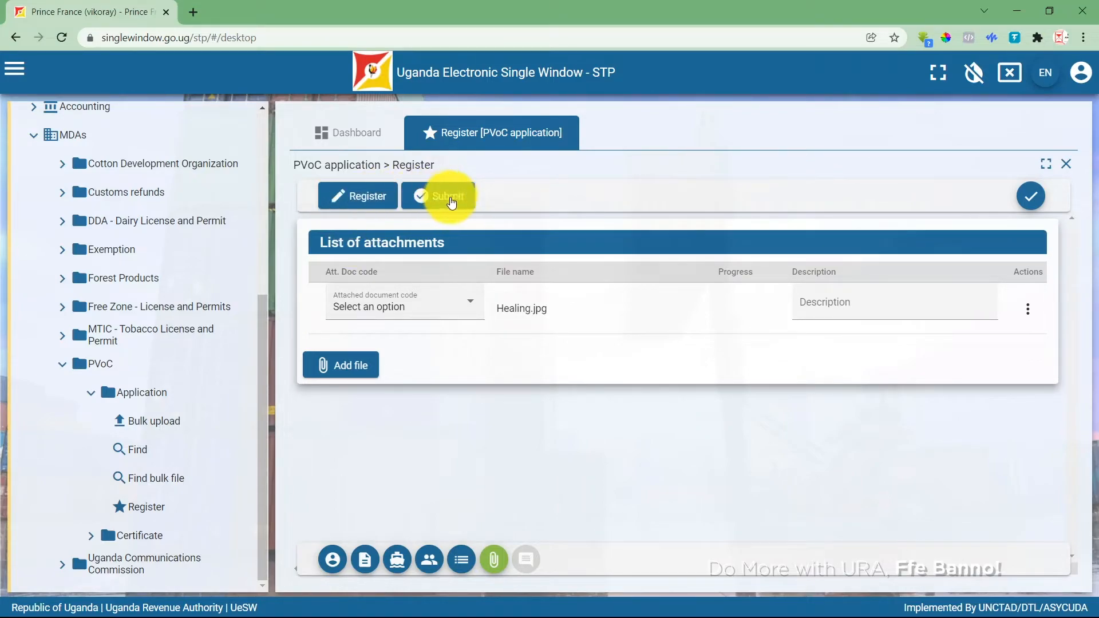
# Register the PVoC application as a draft, confirming Yes and acknowledging Operation Done.
pyautogui.click(375, 201)
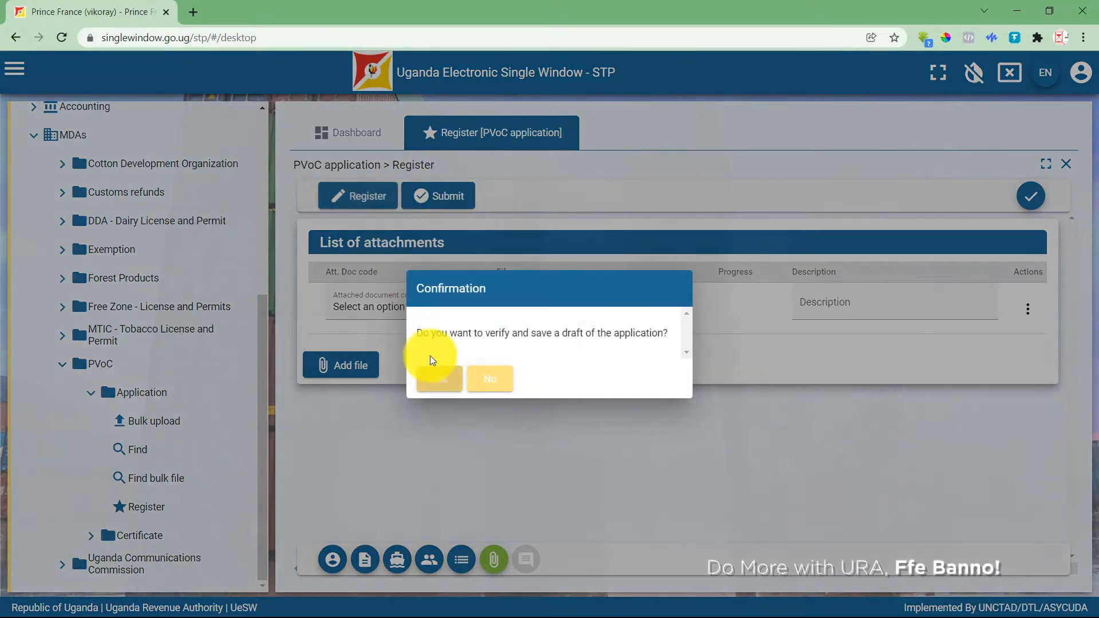
pyautogui.click(432, 374)
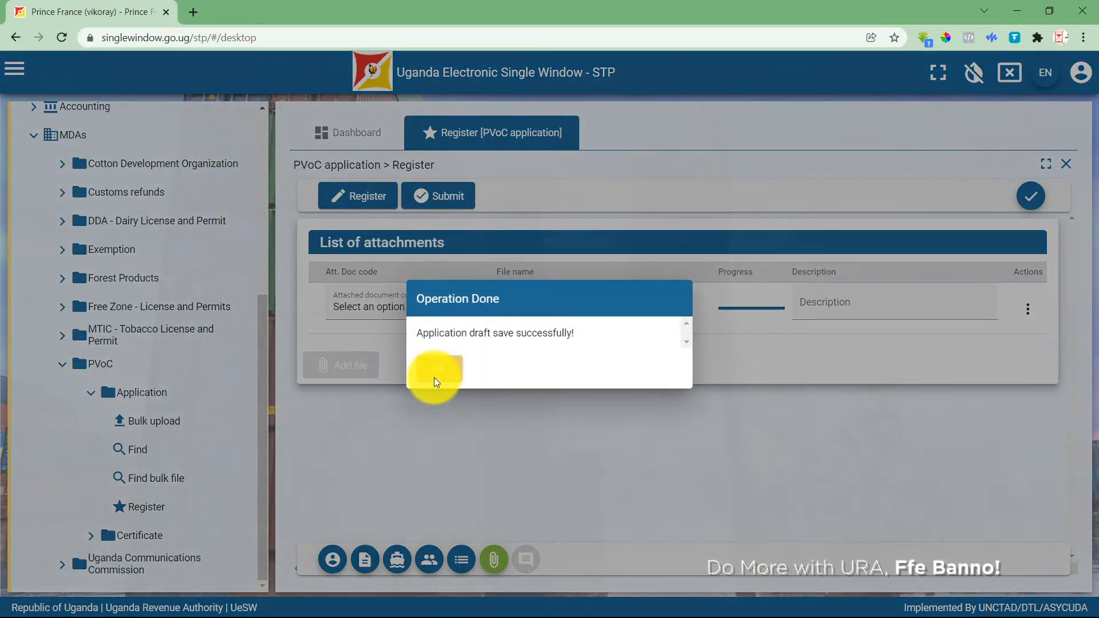
pyautogui.click(434, 377)
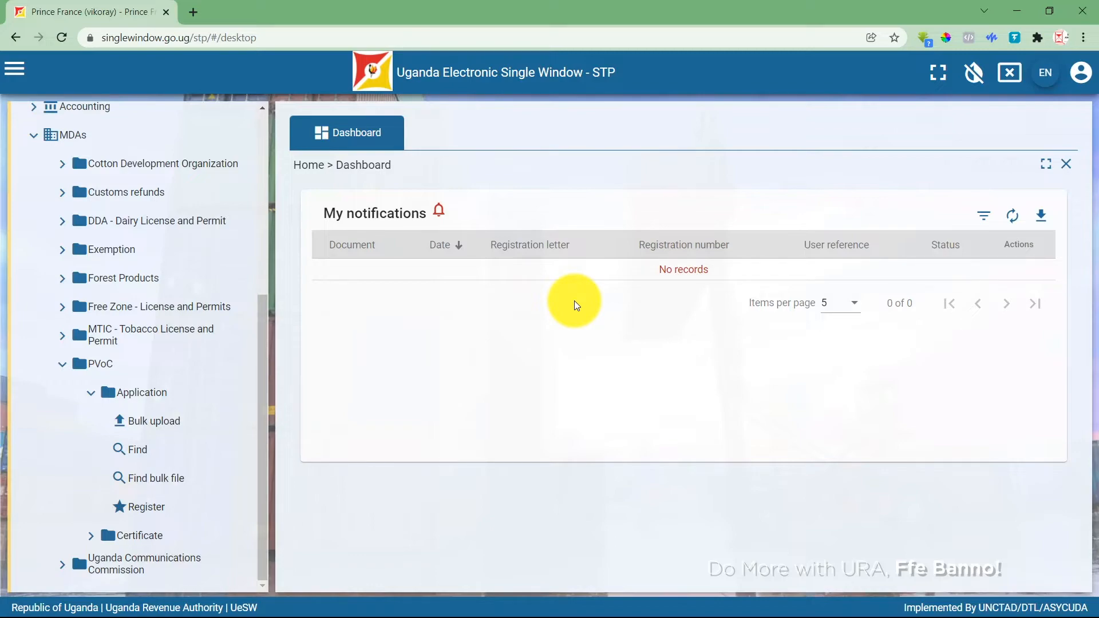
# Open the PVoC Application Find list and scroll the table right to reveal the Actions column.
pyautogui.click(62, 363)
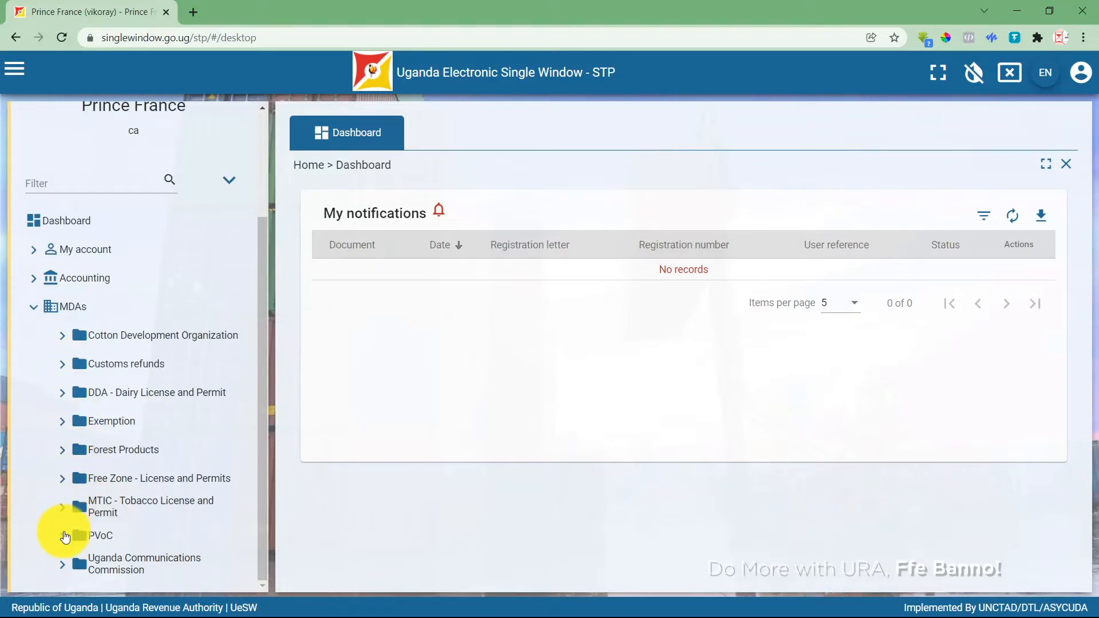
pyautogui.click(71, 535)
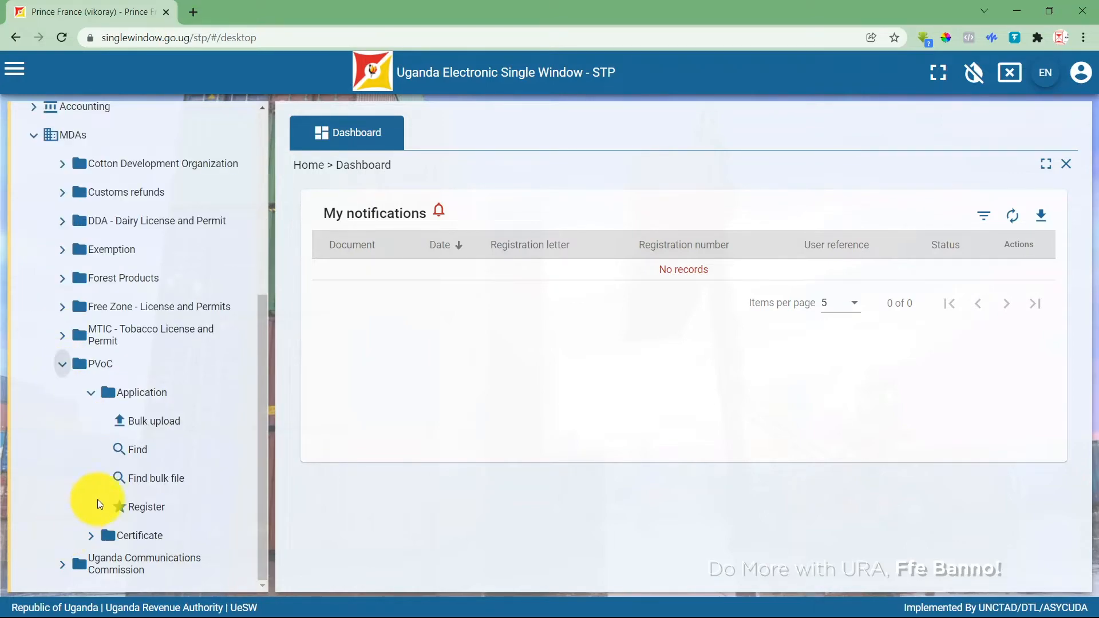
pyautogui.click(143, 452)
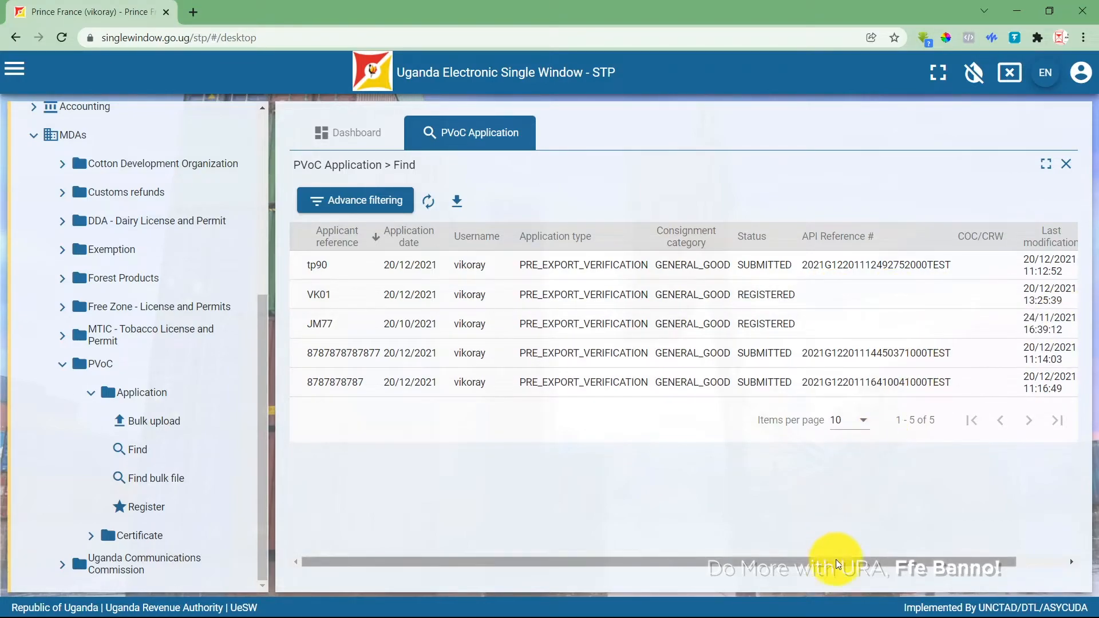
pyautogui.moveTo(835, 560); pyautogui.dragTo(931, 547)
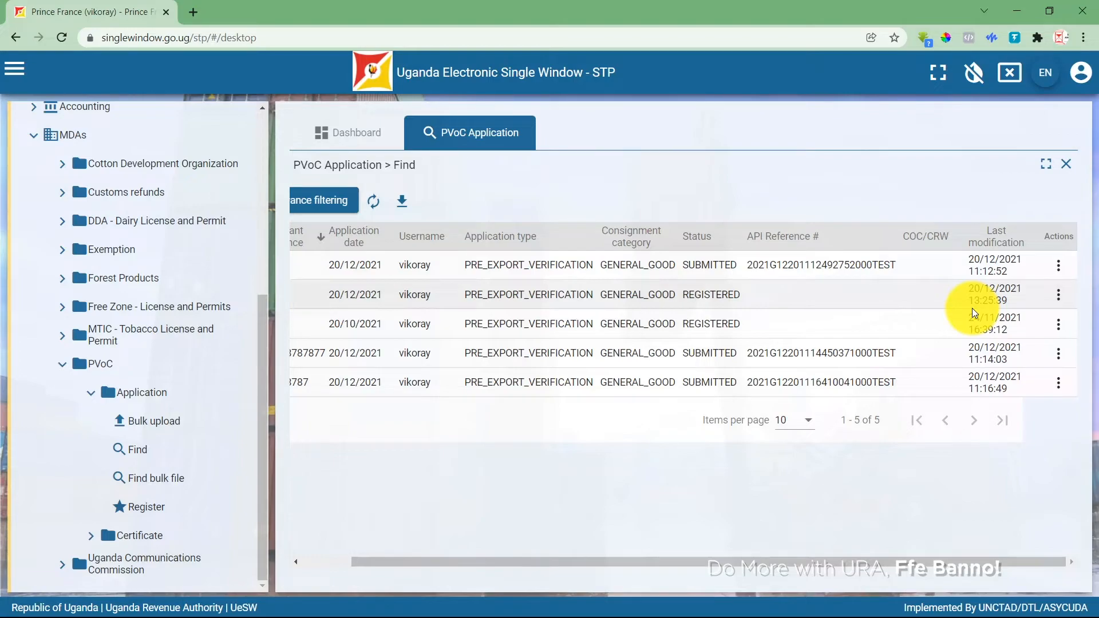
pyautogui.moveTo(696, 562); pyautogui.dragTo(582, 551)
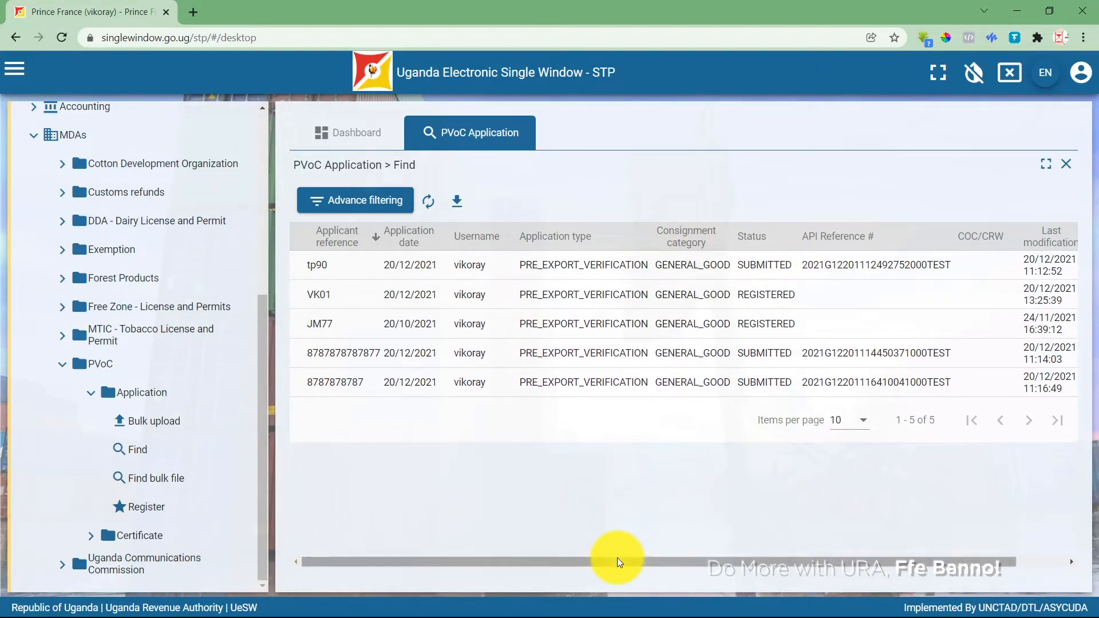
pyautogui.moveTo(617, 558); pyautogui.dragTo(922, 524)
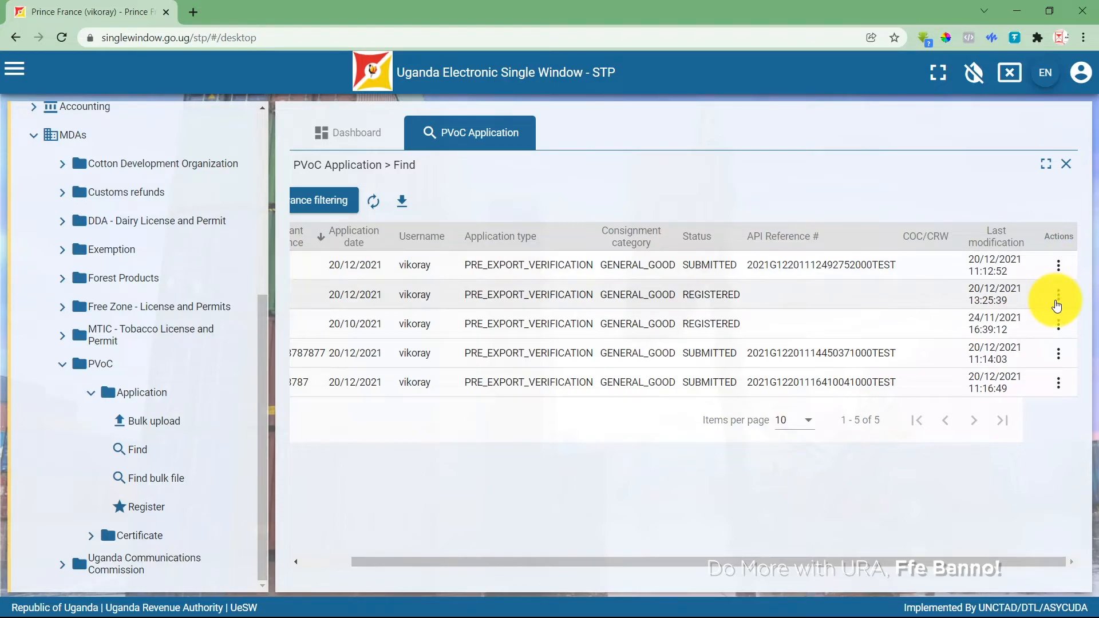
# Open application VK01 via Manage and load its first goods item for editing.
pyautogui.click(1056, 306)
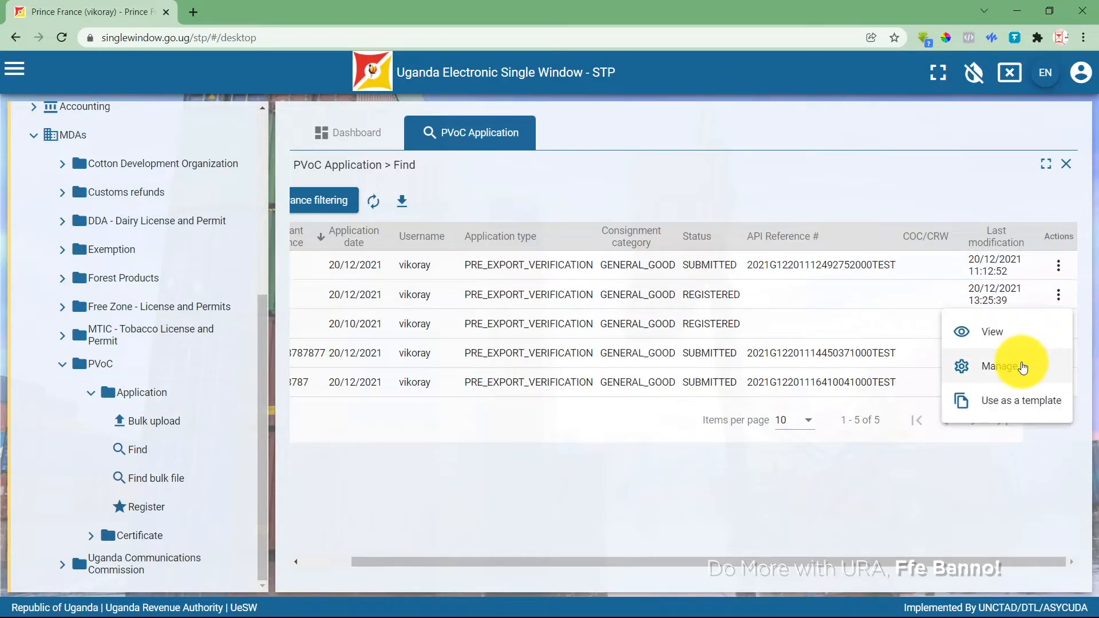
pyautogui.click(1022, 368)
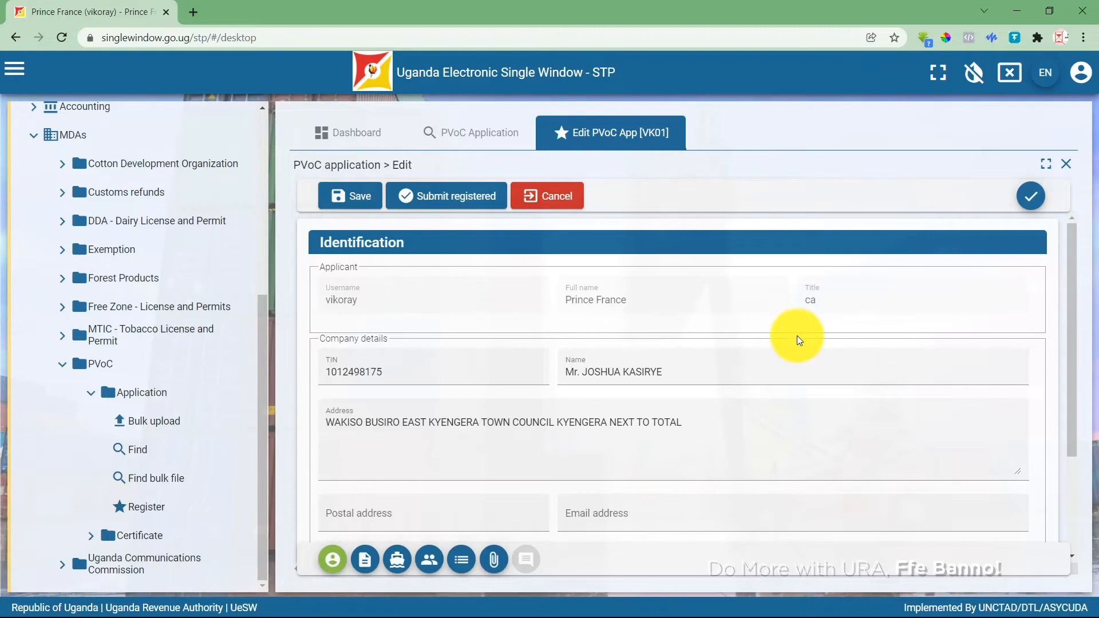
pyautogui.scroll(-3, 650, 417)
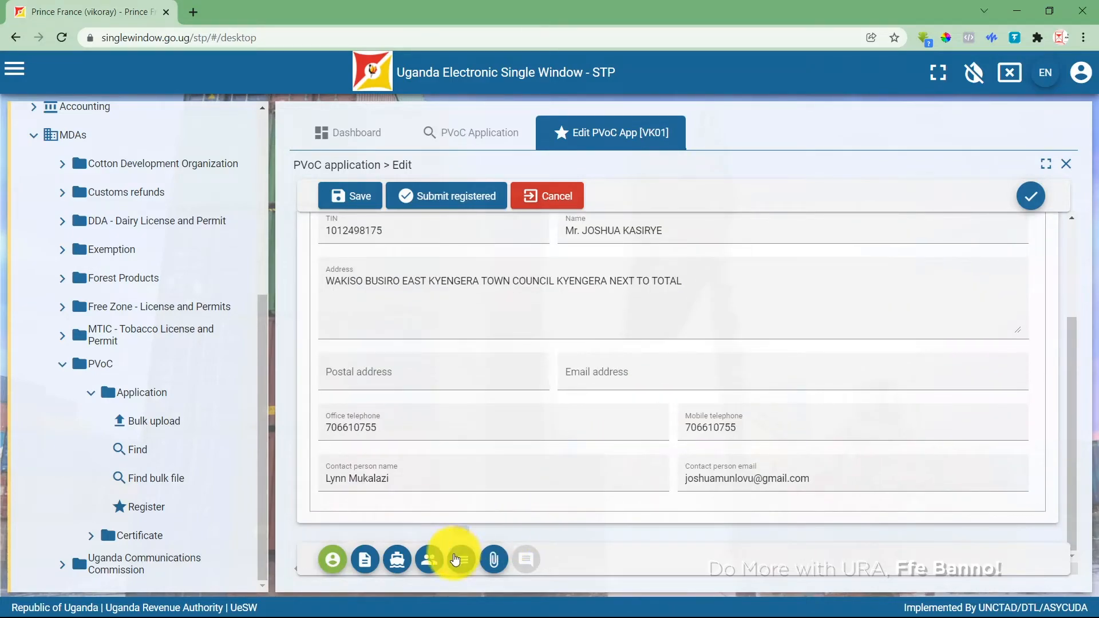
pyautogui.click(456, 559)
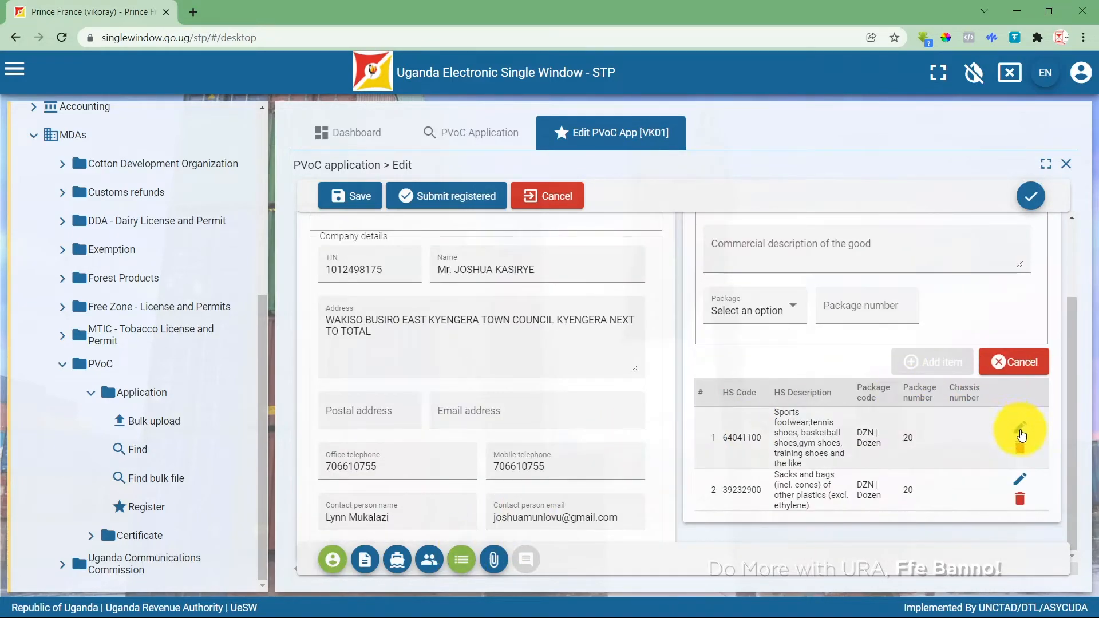
pyautogui.click(1022, 433)
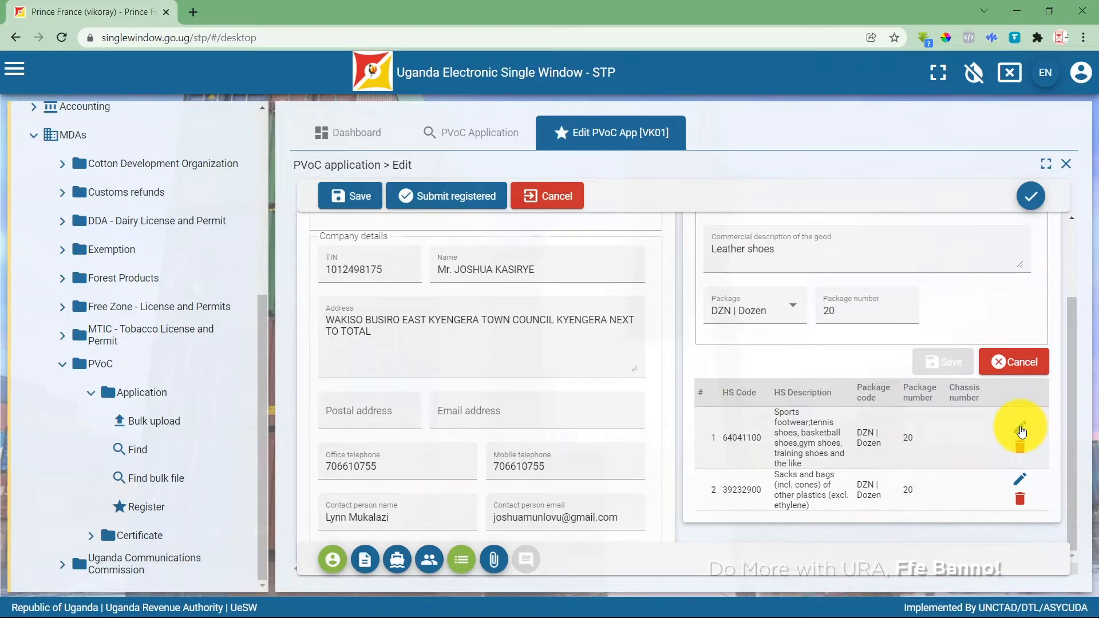
# Change the item to 25 packages, commodity code 64041100, description 'Sports shoes', and save it.
pyautogui.doubleClick(829, 309)
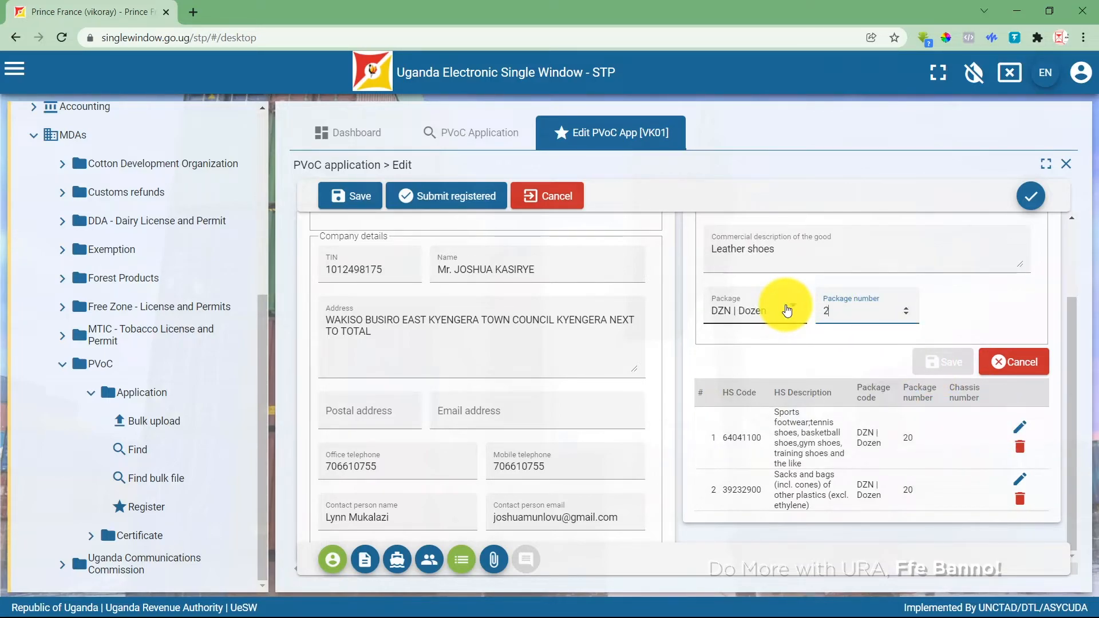
pyautogui.write('25')
pyautogui.scroll(3, 852, 304)
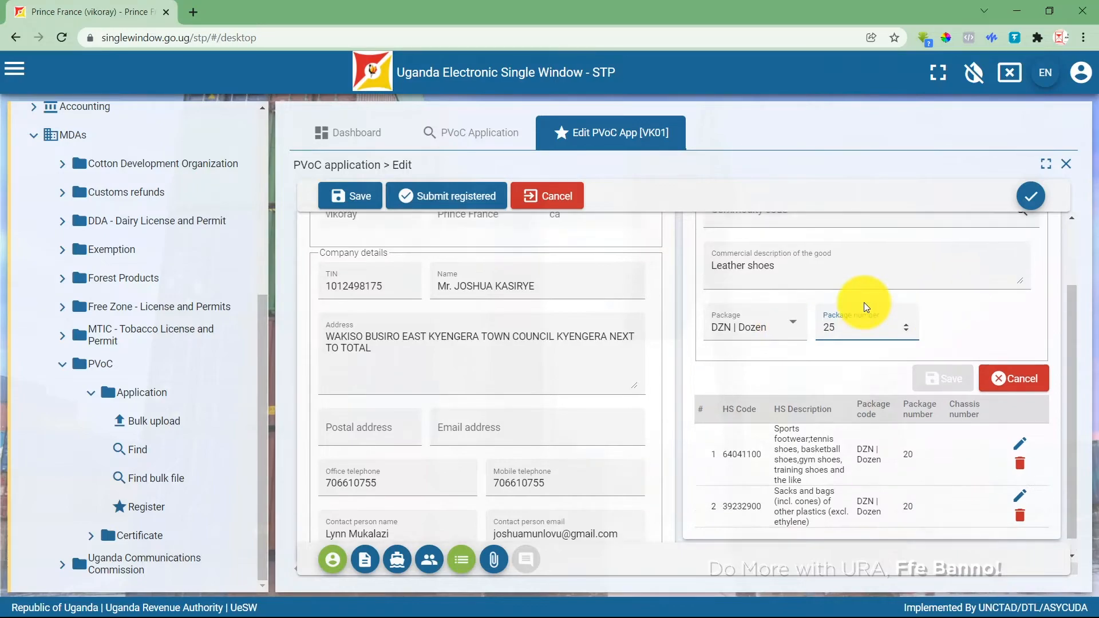
pyautogui.click(827, 301)
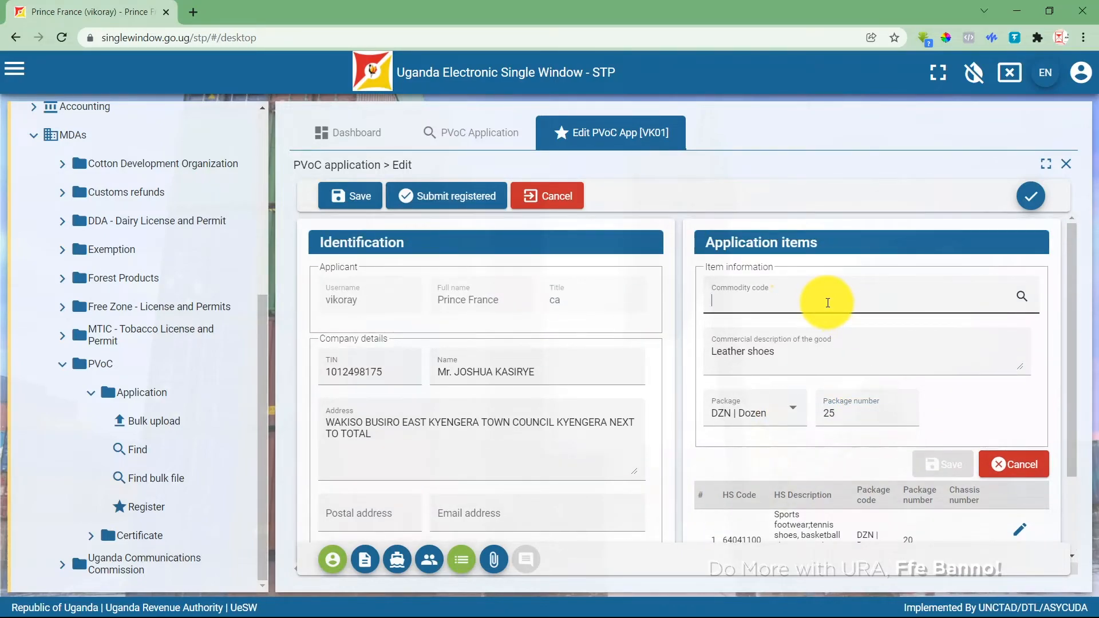
pyautogui.write('shoes')
pyautogui.click(795, 321)
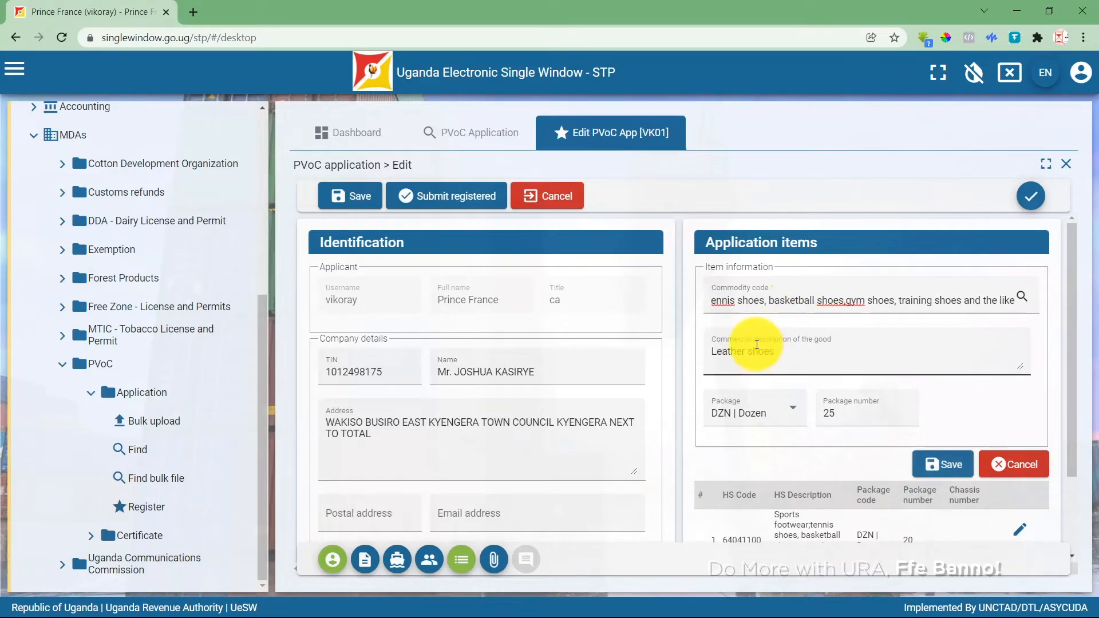
pyautogui.moveTo(747, 350); pyautogui.dragTo(657, 339)
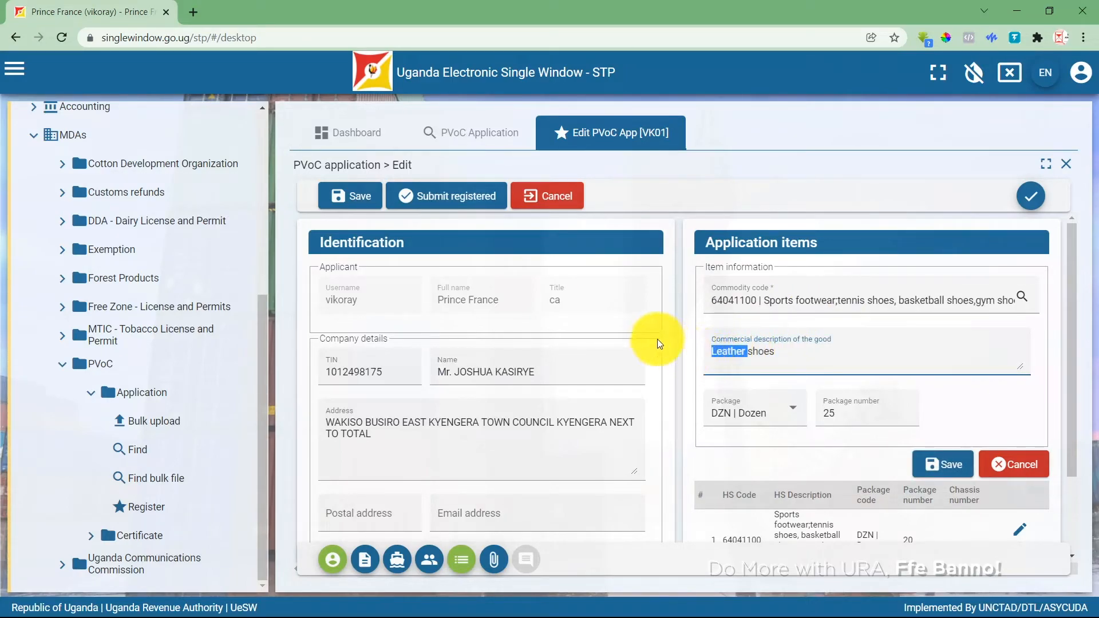
pyautogui.write('Sports')
pyautogui.click(939, 475)
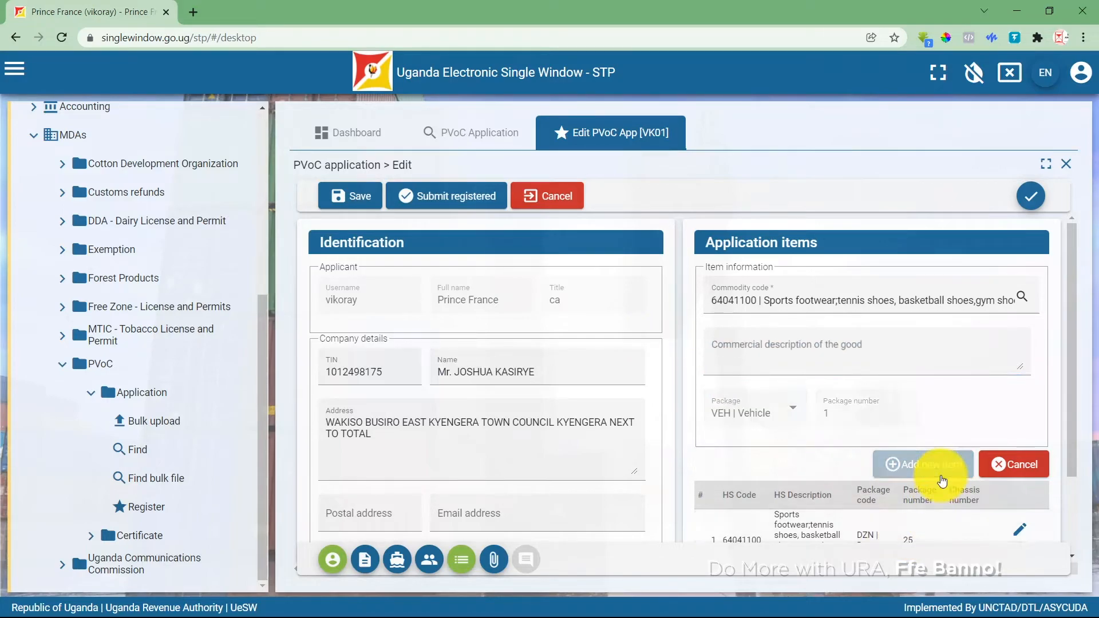
pyautogui.scroll(-2, 916, 476)
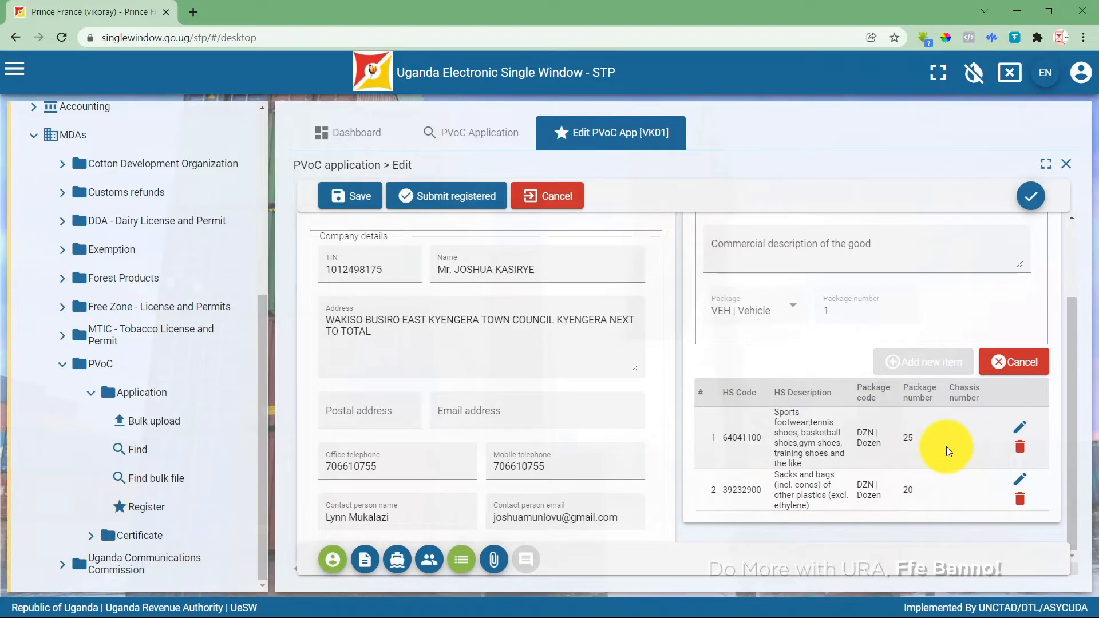
# Submit the registered VK01 application, confirm with Yes, close the success dialog, and reload the portal.
pyautogui.click(464, 195)
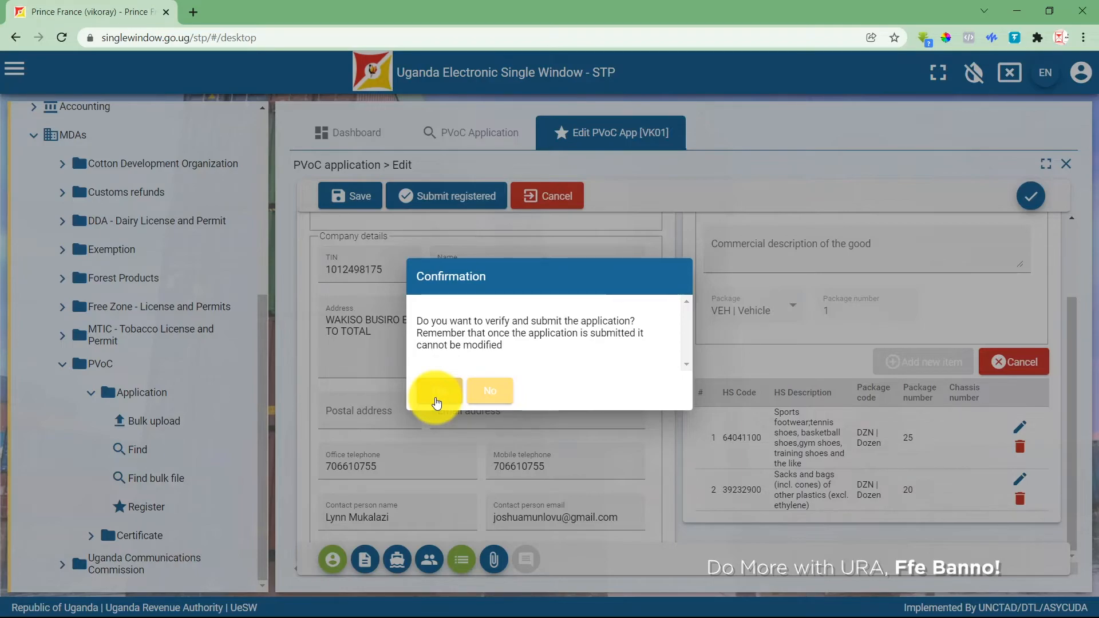
pyautogui.click(437, 402)
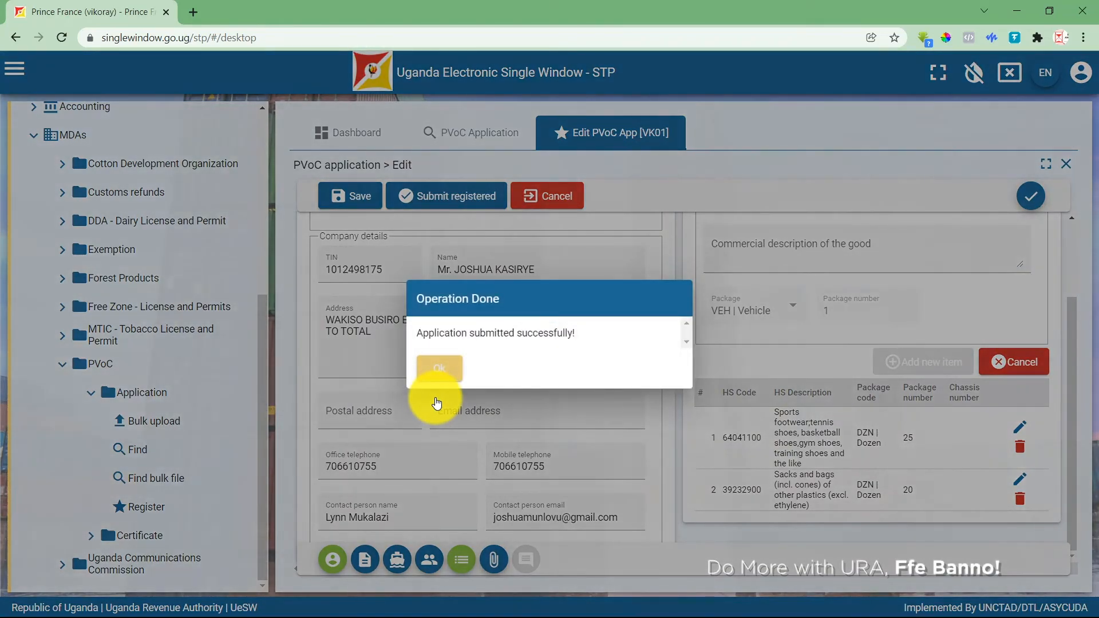
pyautogui.click(437, 376)
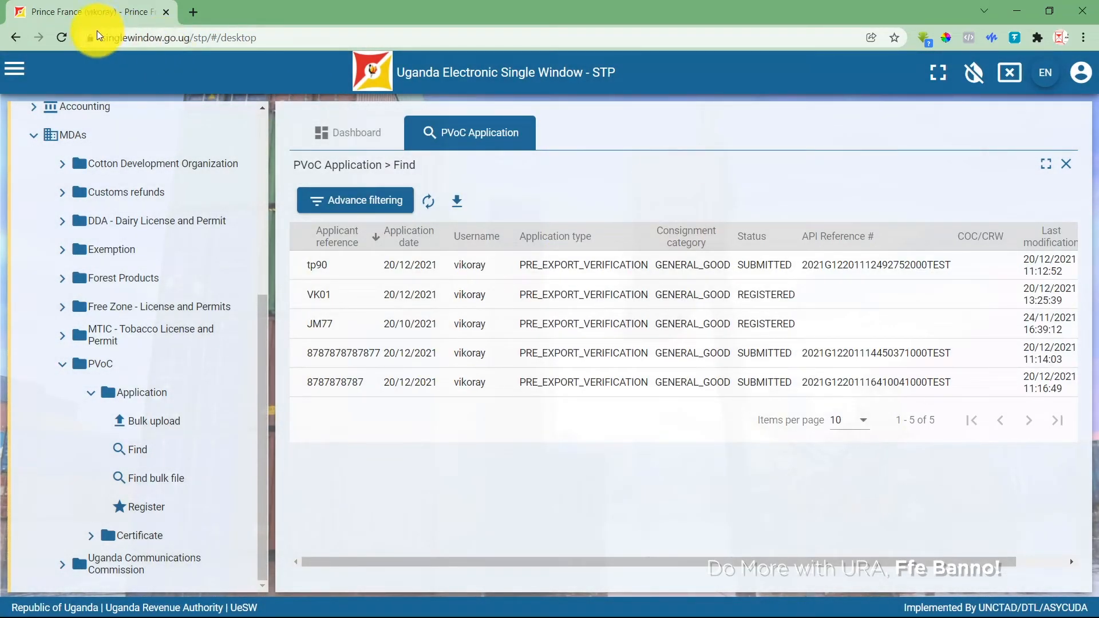
pyautogui.click(69, 35)
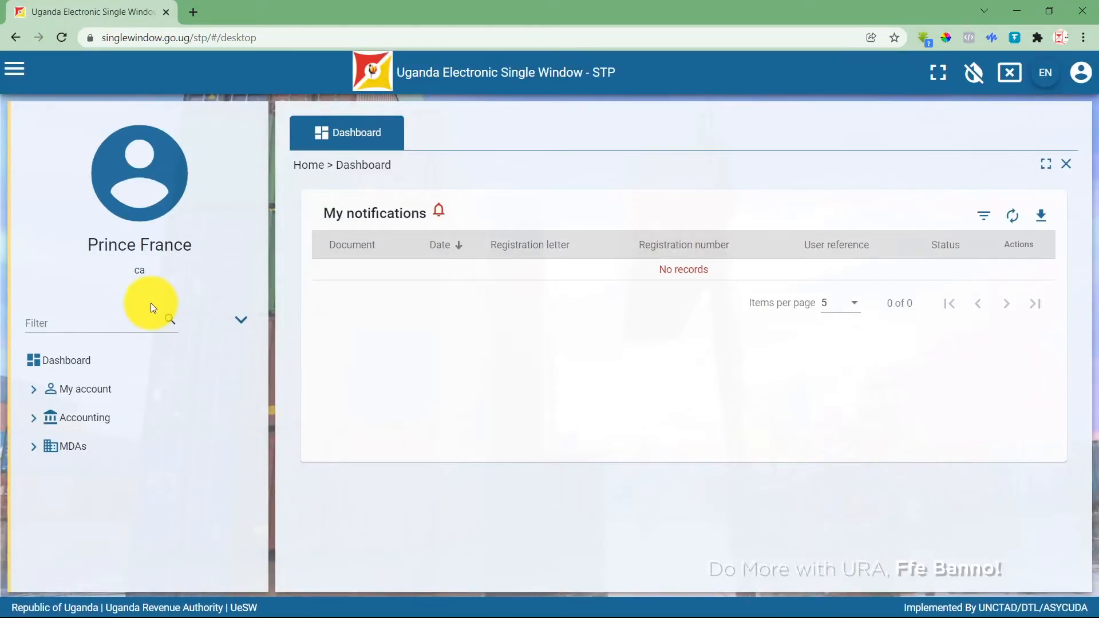
# Expand MDAs > PVoC > Application in the sidebar and open the Find list.
pyautogui.click(33, 447)
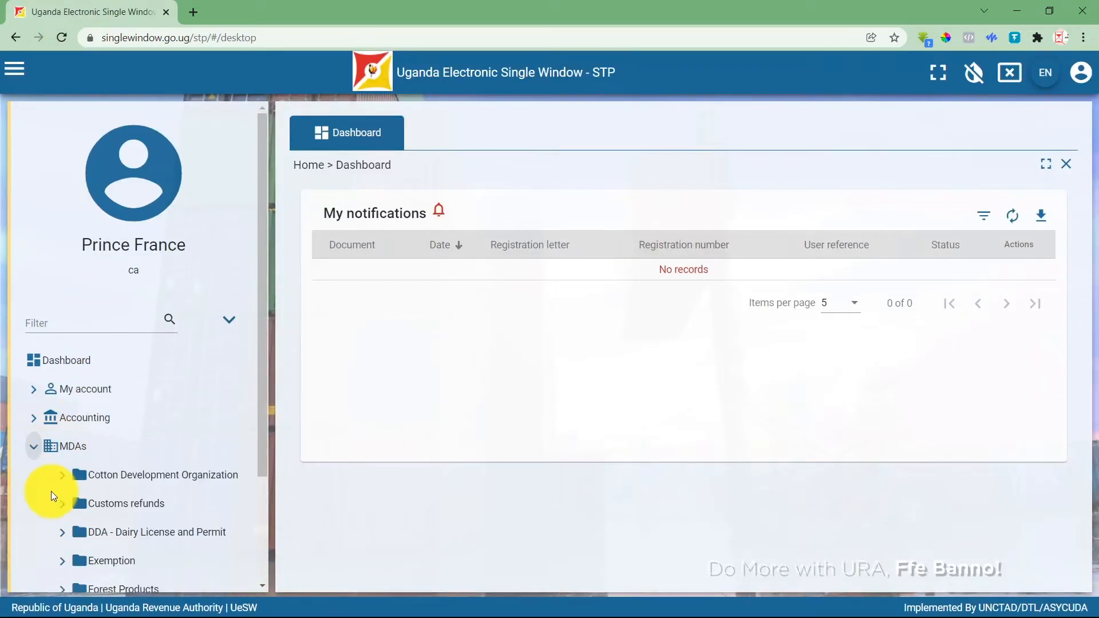
pyautogui.scroll(-3, 71, 522)
pyautogui.click(69, 534)
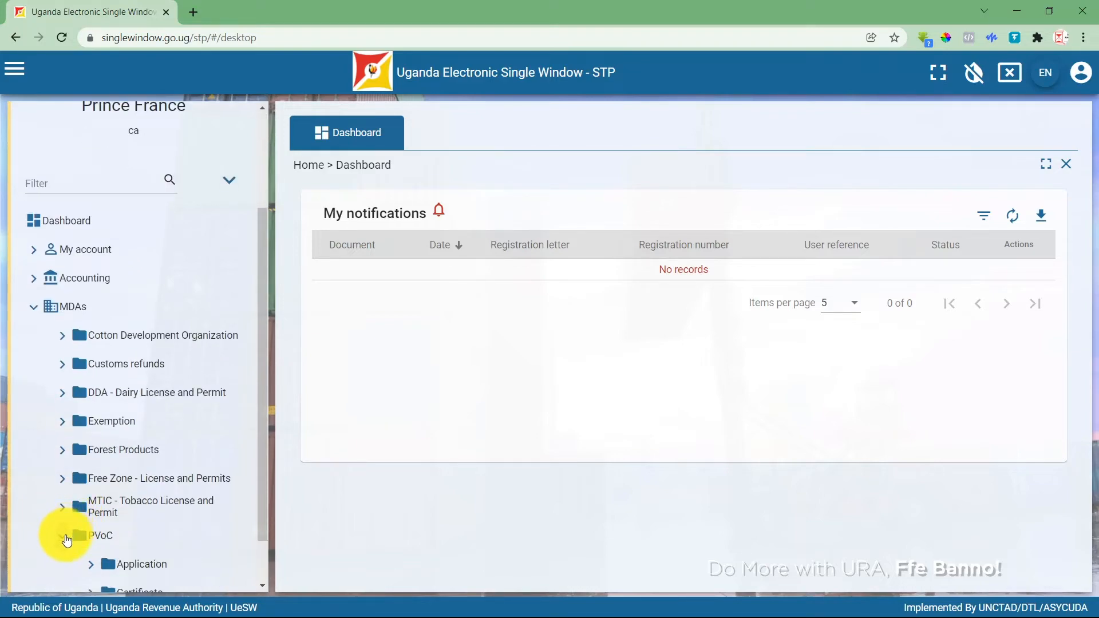
pyautogui.scroll(-1, 81, 538)
pyautogui.click(93, 520)
pyautogui.scroll(-2, 135, 540)
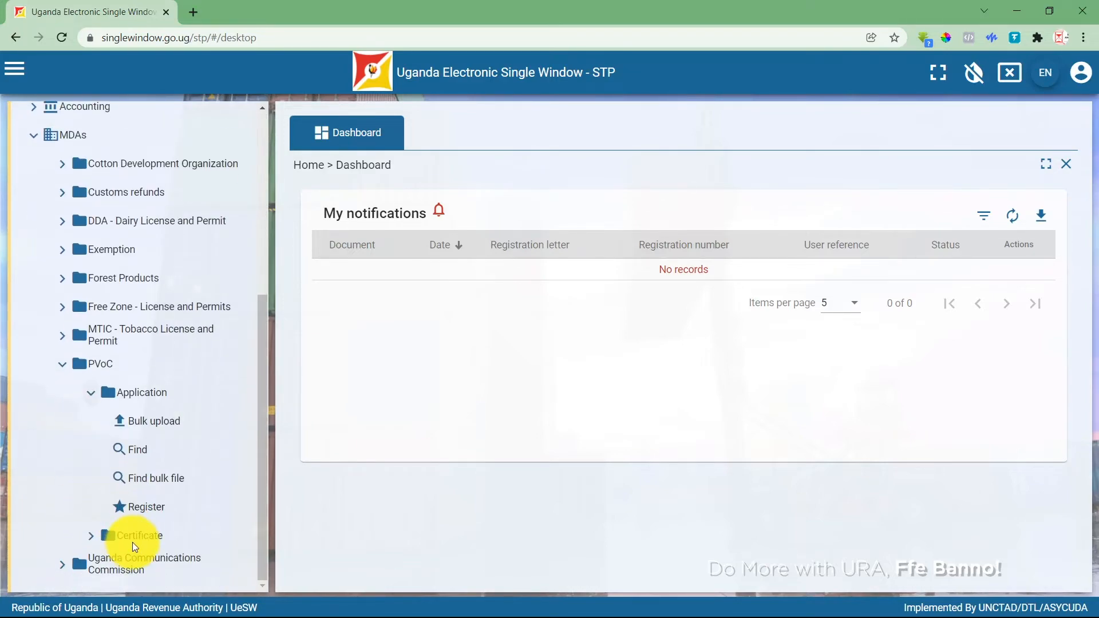
pyautogui.click(135, 452)
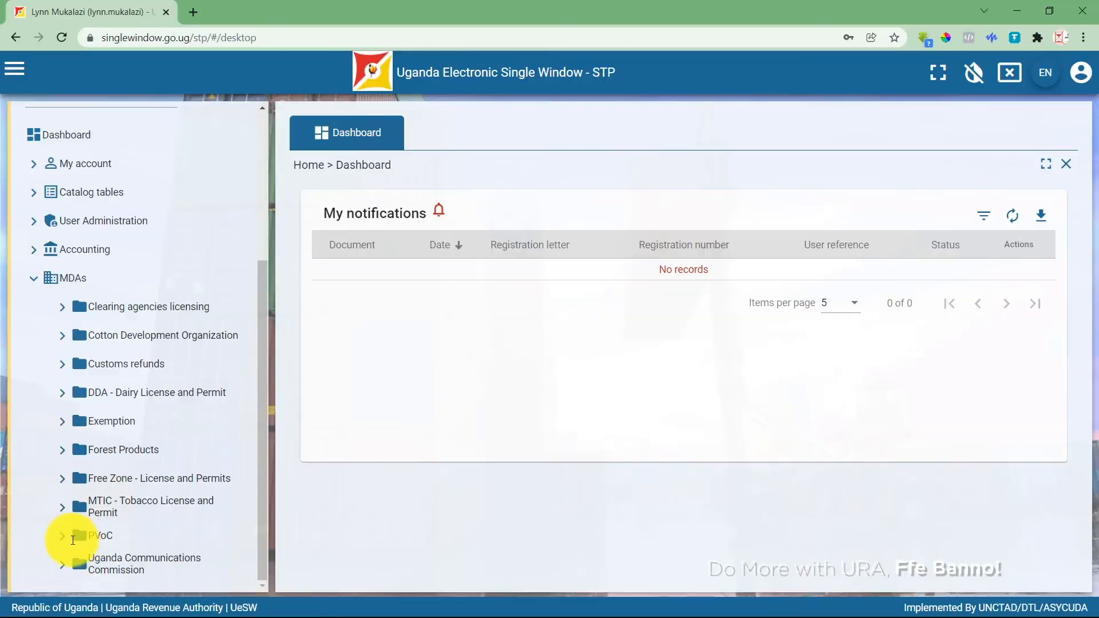
pyautogui.click(75, 536)
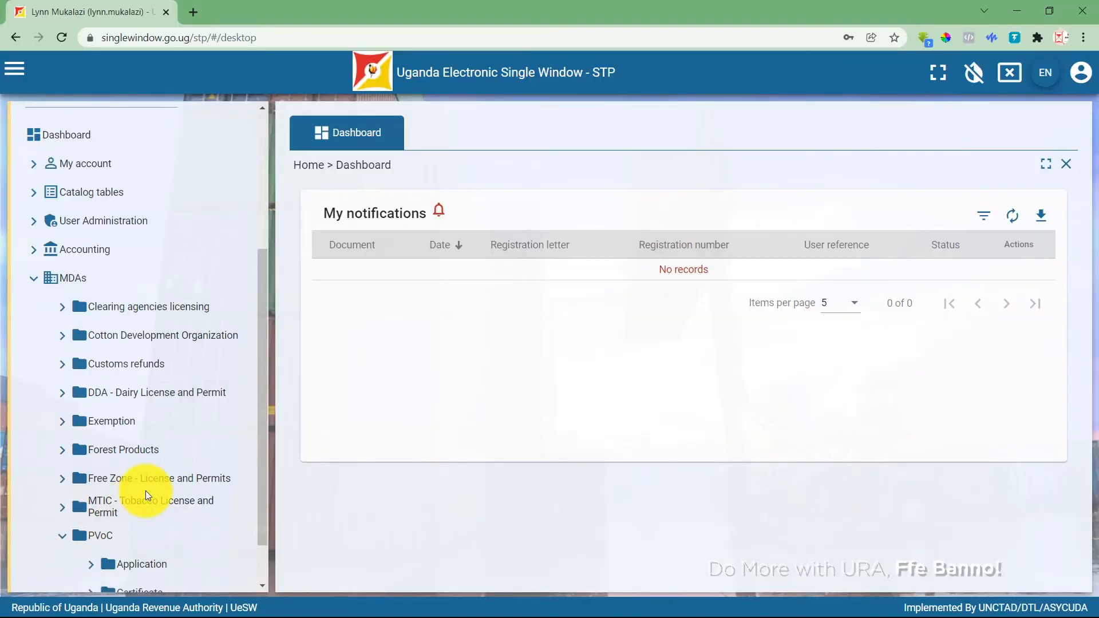
pyautogui.scroll(-1, 145, 491)
pyautogui.click(107, 533)
pyautogui.click(137, 564)
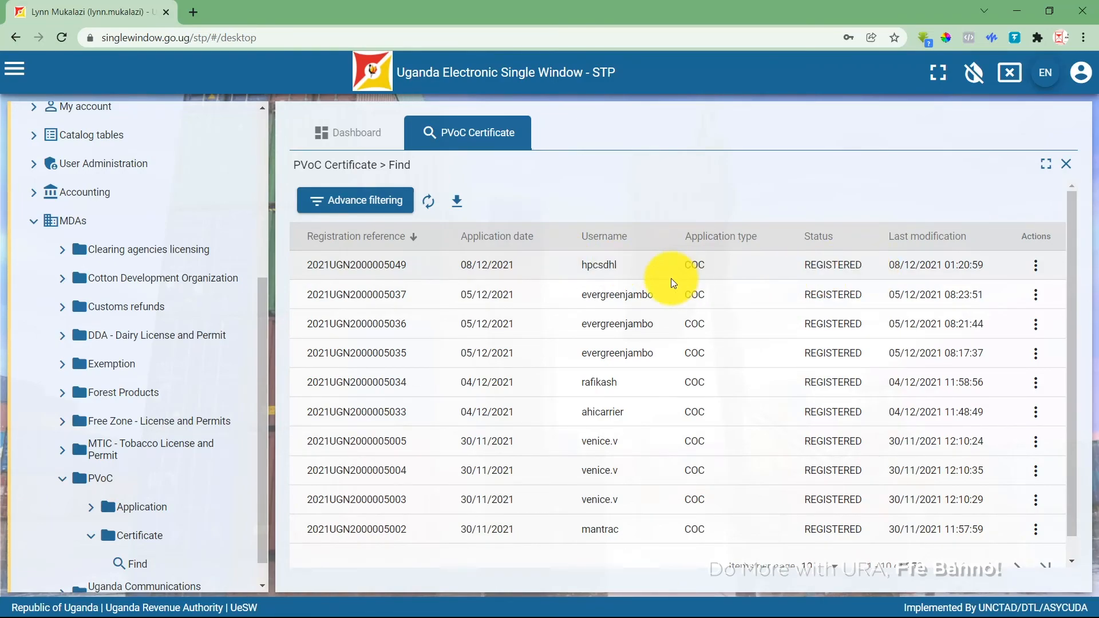
pyautogui.click(1033, 272)
pyautogui.click(1028, 298)
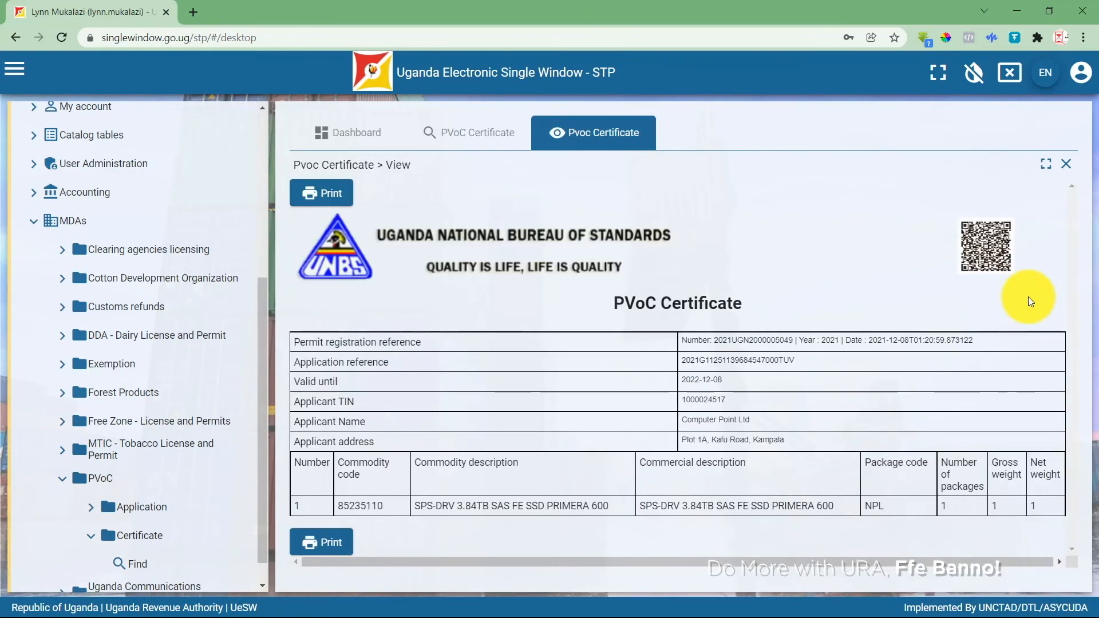